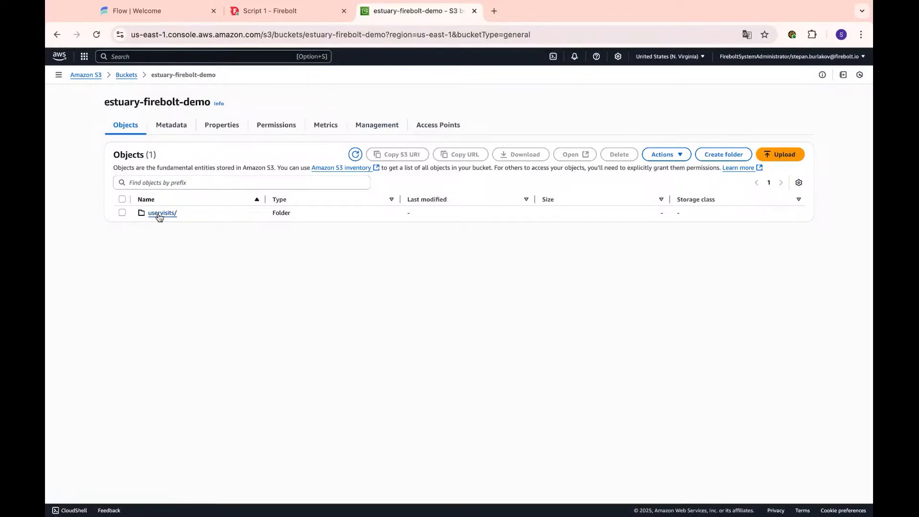
- Confirm uservisits/ holds two parquet files of about 43.5 MB, then return to the bucket root
click(159, 216)
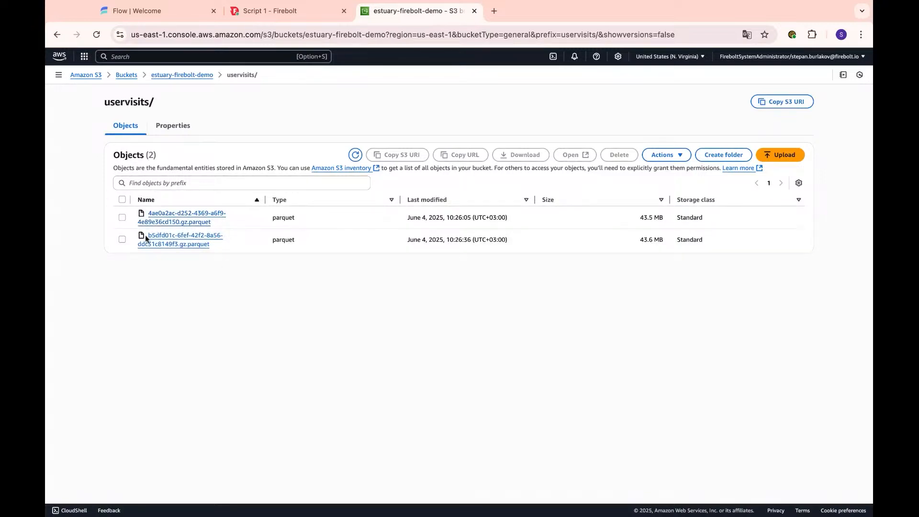
click(57, 34)
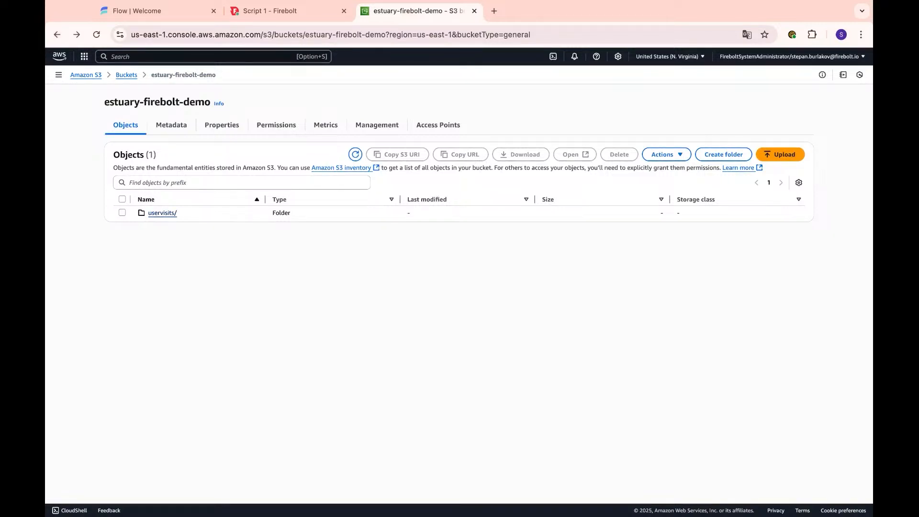
click(280, 11)
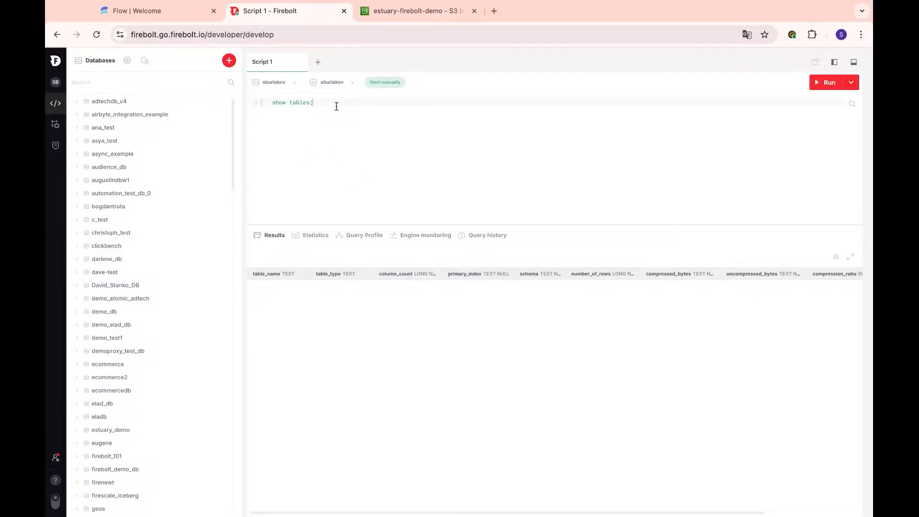
- Run show tables; in Firebolt Script 1 to start the engine, then go to Estuary Flow
key(ctrl+Return)
click(174, 17)
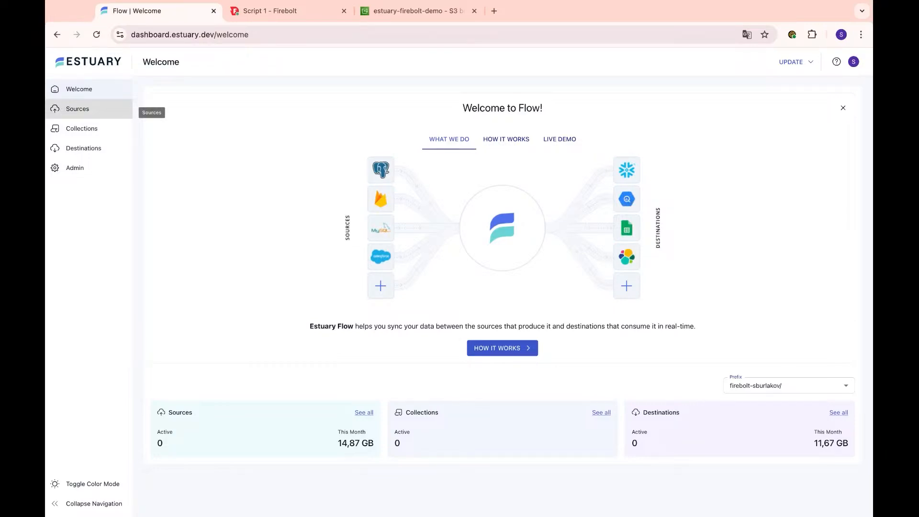
- From Sources, start a new capture using the Amazon S3 connector found by searching 'S3'
click(77, 109)
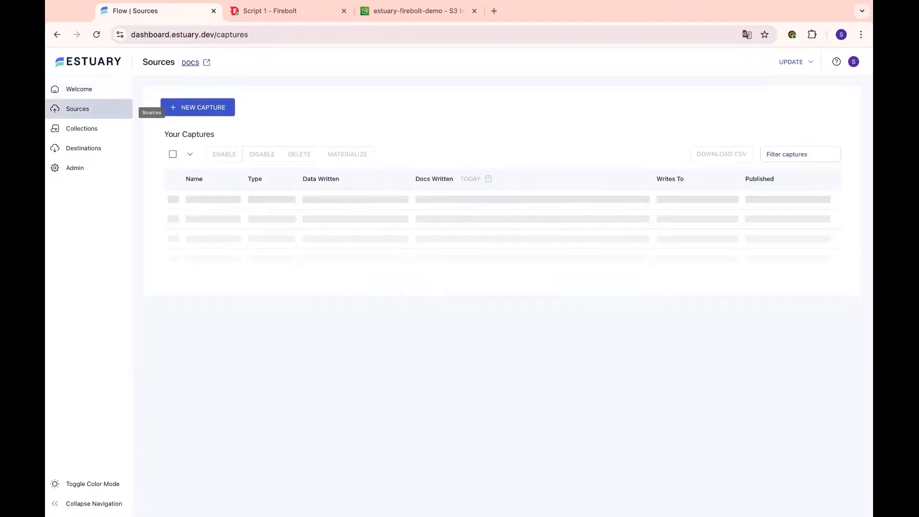
click(230, 114)
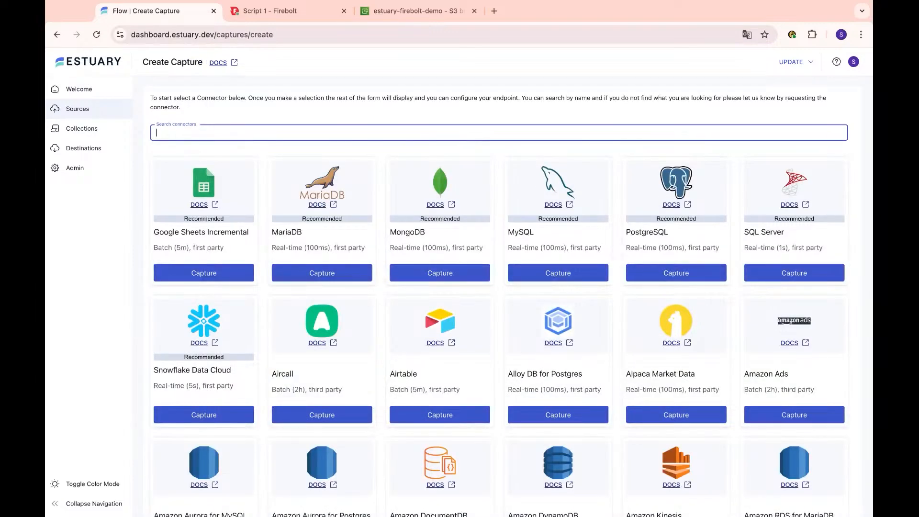
text(S3)
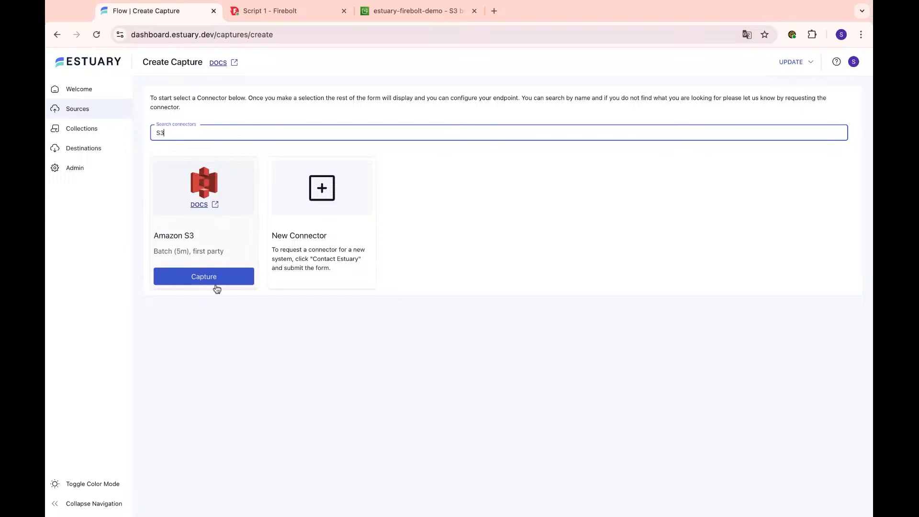
click(218, 278)
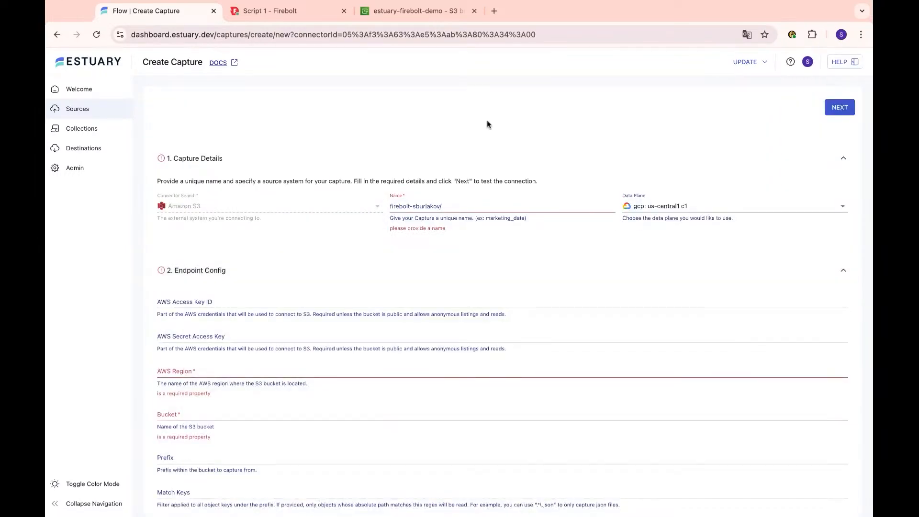
- Name the capture uservisits and set its data plane to aws: eu-west-1 c1
click(475, 208)
text(uservus)
key(BackSpace)
text(isu)
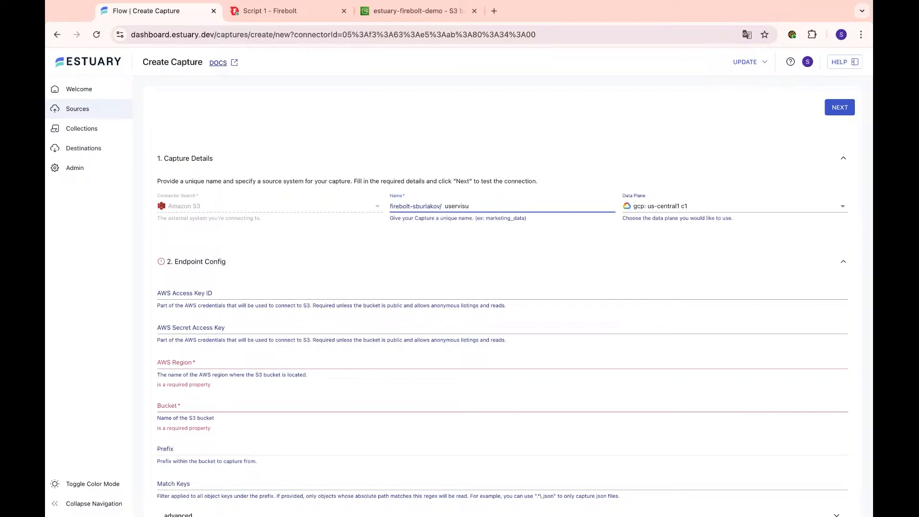
text(its)
click(675, 206)
click(684, 238)
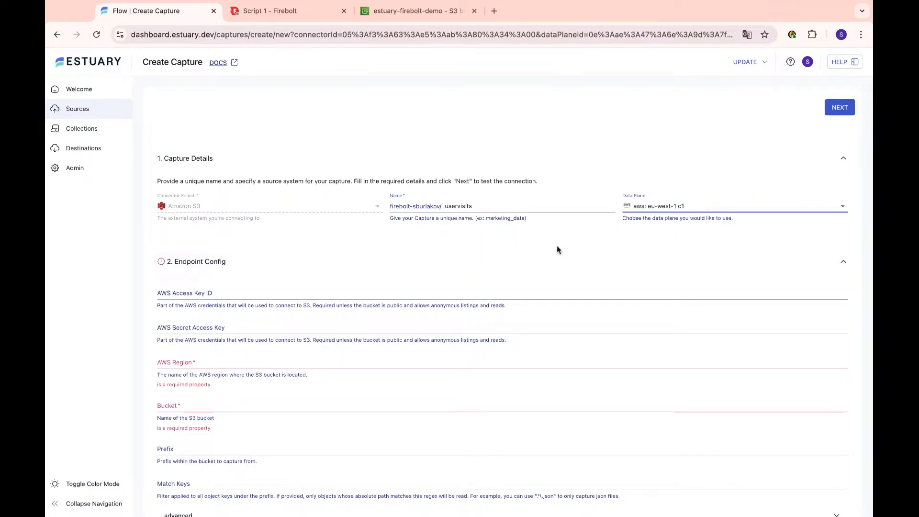
- Paste the AWS access key ID and secret access key into the endpoint configuration
scroll(556, 248, down, 2)
click(225, 256)
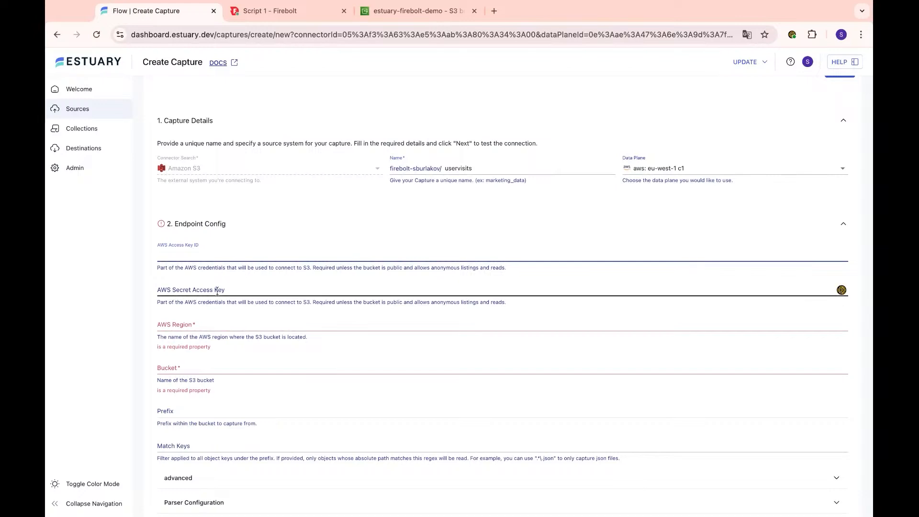
key(super+Tab)
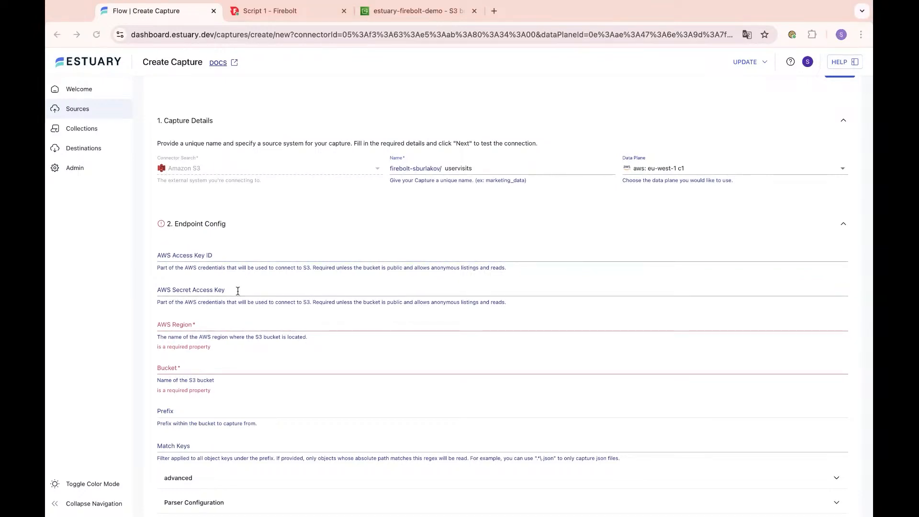
click(394, 252)
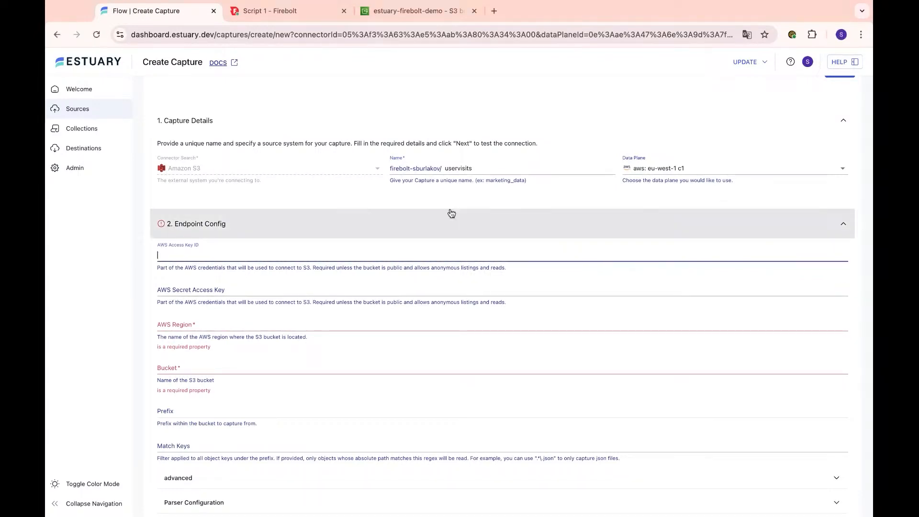
key(super+v)
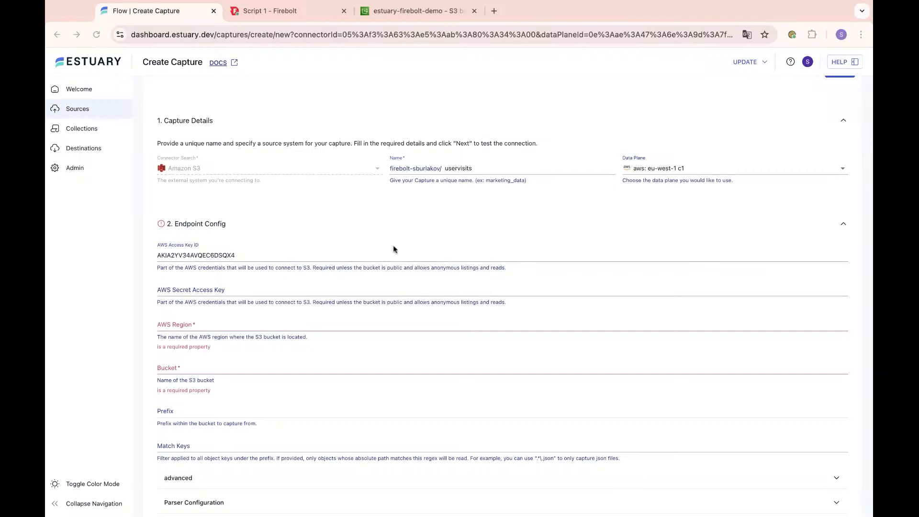
click(355, 291)
key(super+v)
- Enter region us-east-1 and bucket estuary-firebolt-demo
click(292, 325)
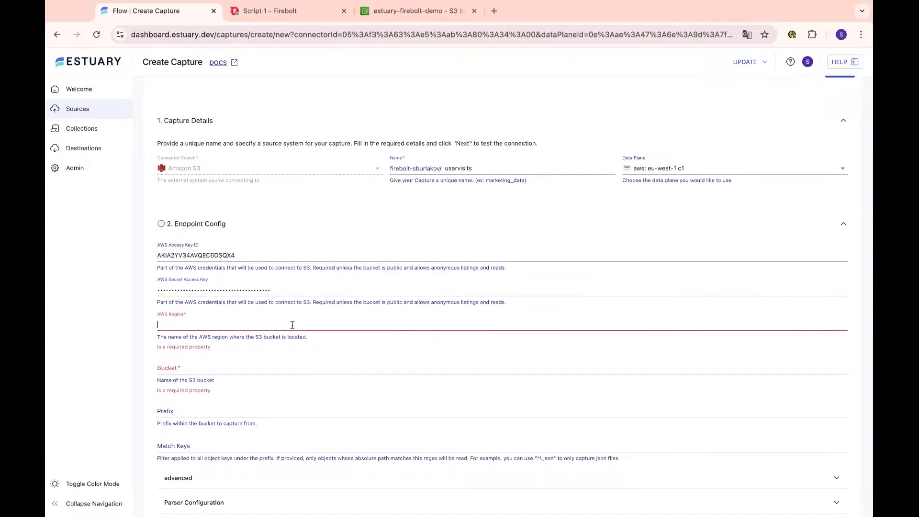
text(us-east-1)
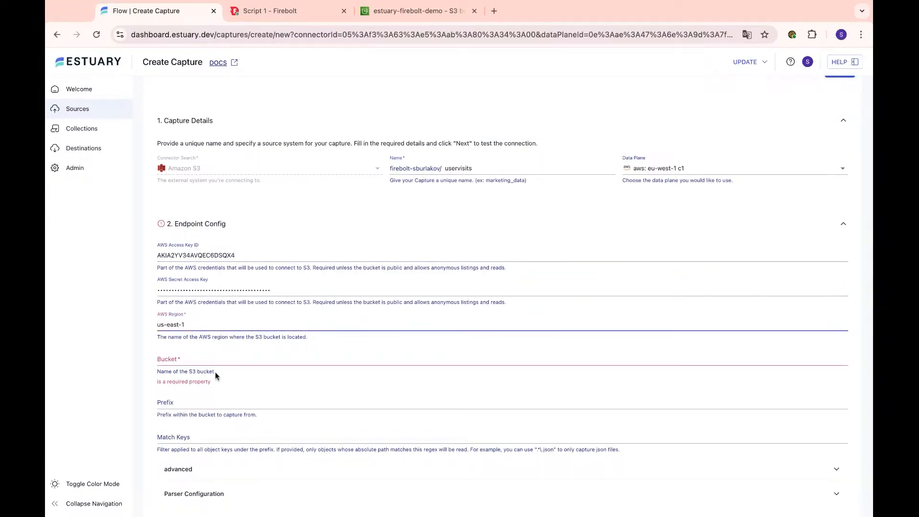
click(239, 359)
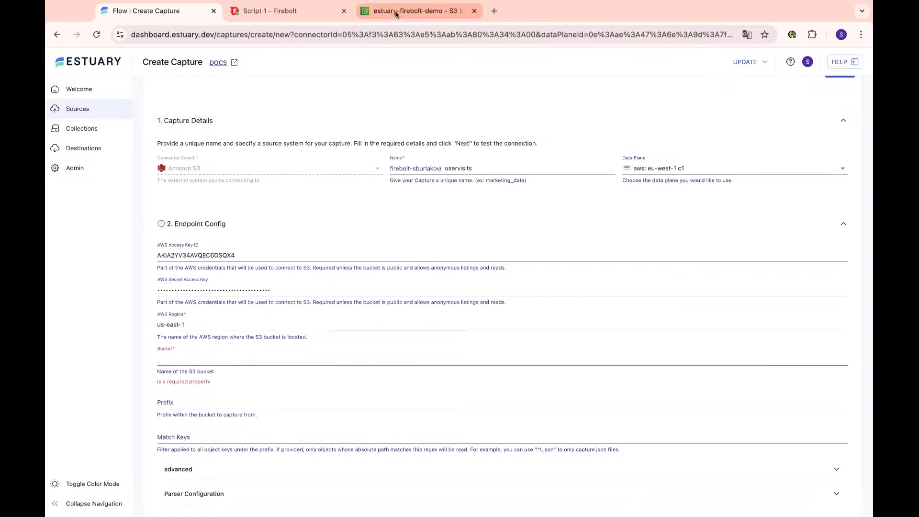
text(e)
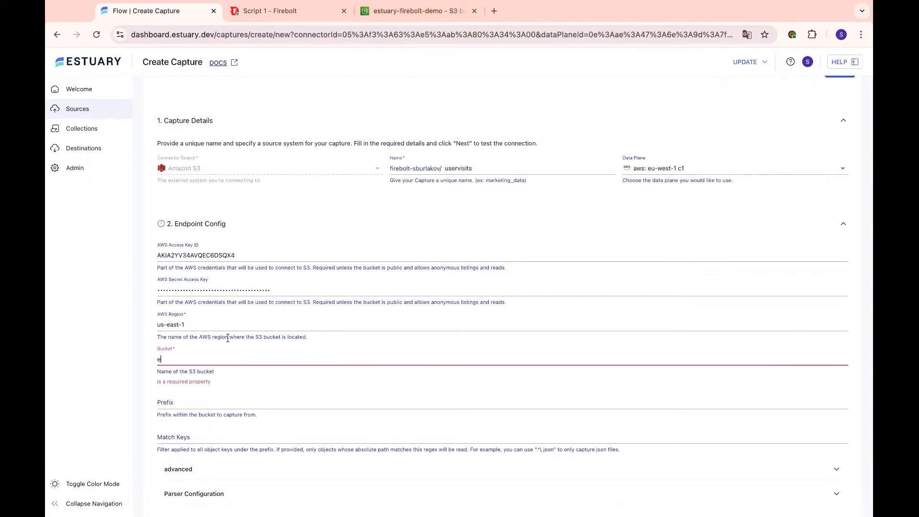
text(stuary-firebol)
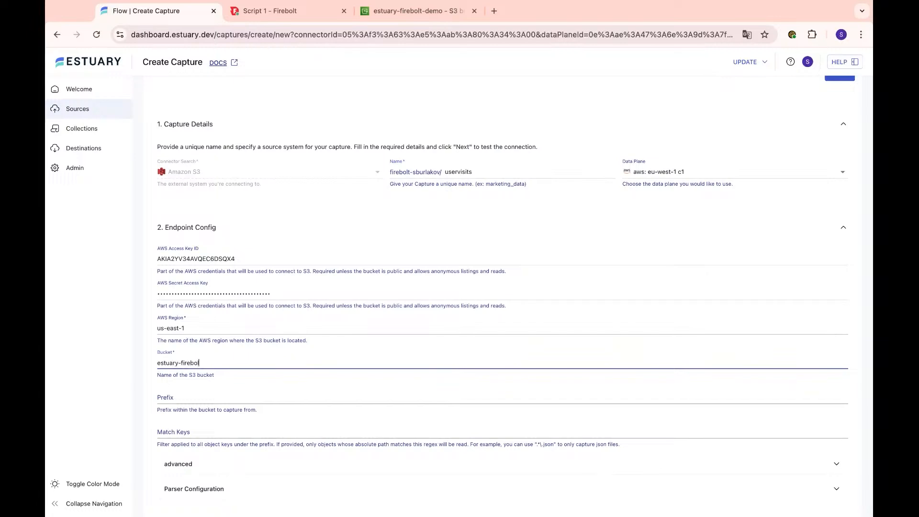
text(t-demo)
- Check the uservisits folder name in the S3 bucket before filling the prefix
click(208, 399)
click(406, 10)
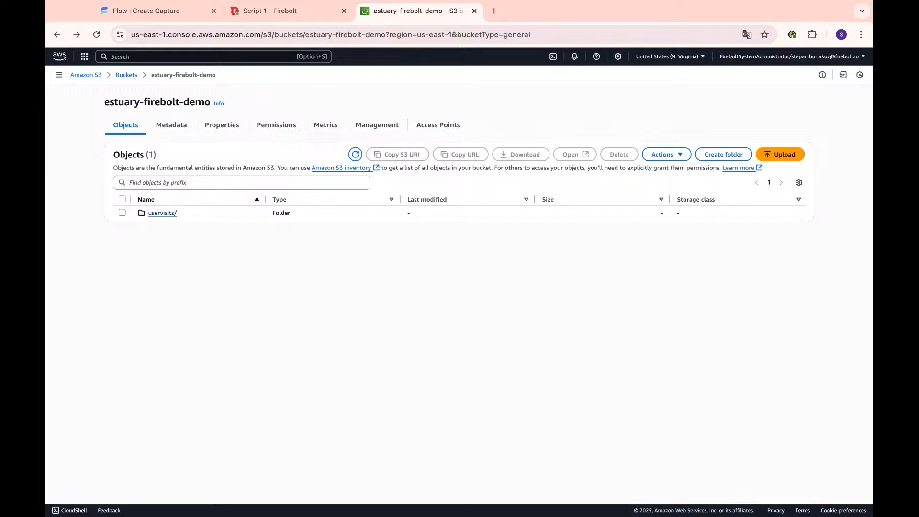
click(162, 213)
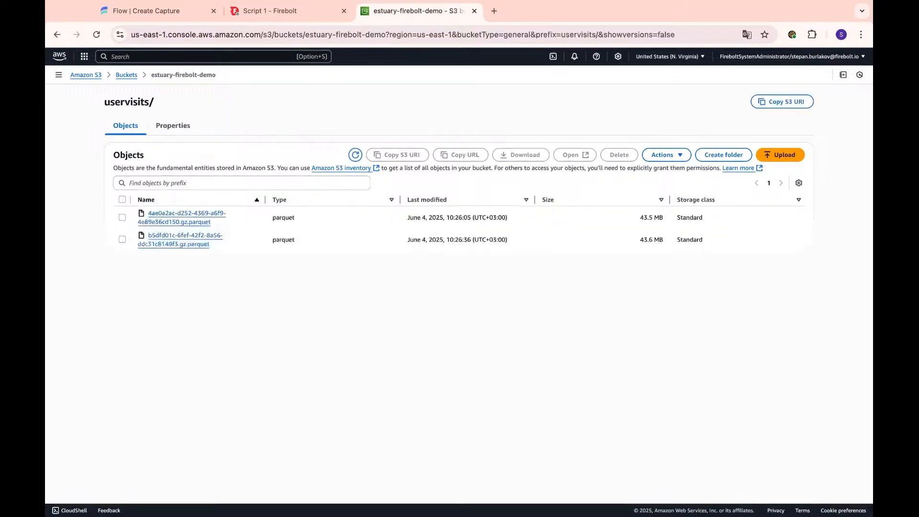
click(64, 34)
click(290, 14)
click(172, 11)
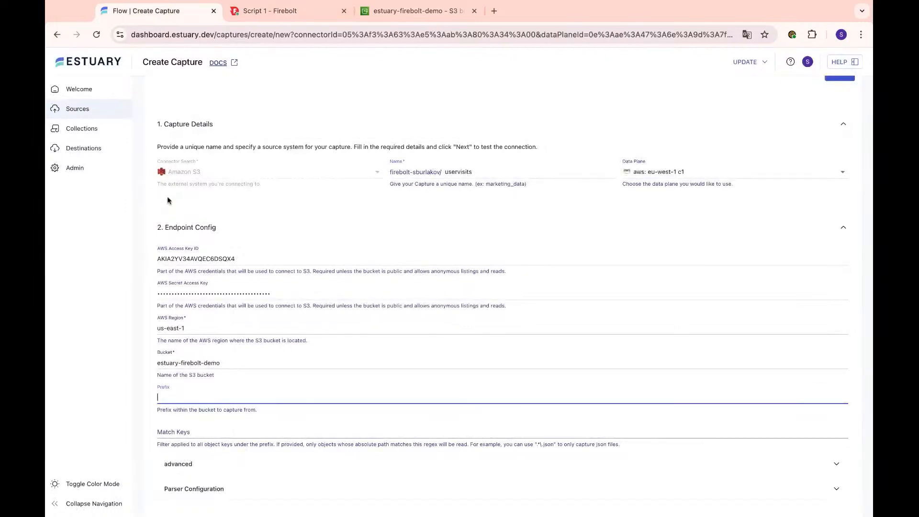
- Set the prefix to uservisits and the parser to no compression with Parquet format
text(uservisits)
click(213, 432)
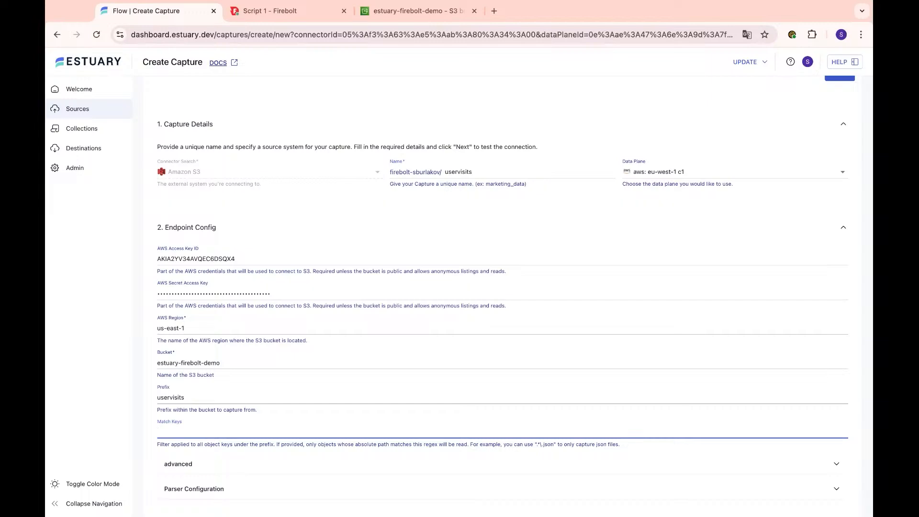
click(259, 488)
scroll(288, 383, down, 3)
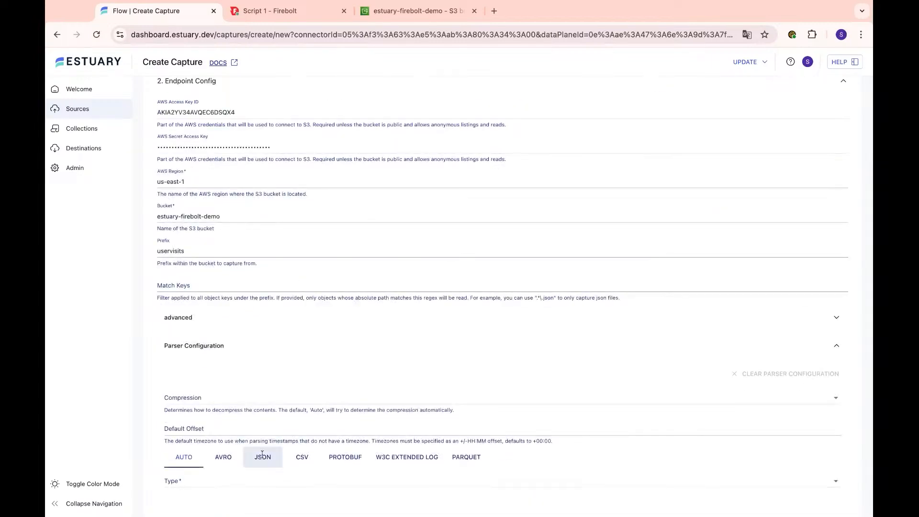
click(206, 398)
click(201, 463)
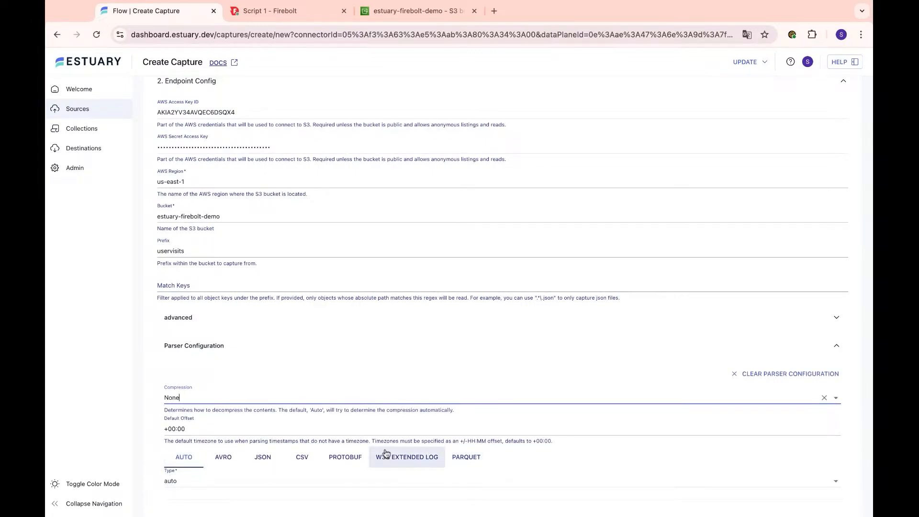
click(469, 458)
scroll(728, 192, up, 5)
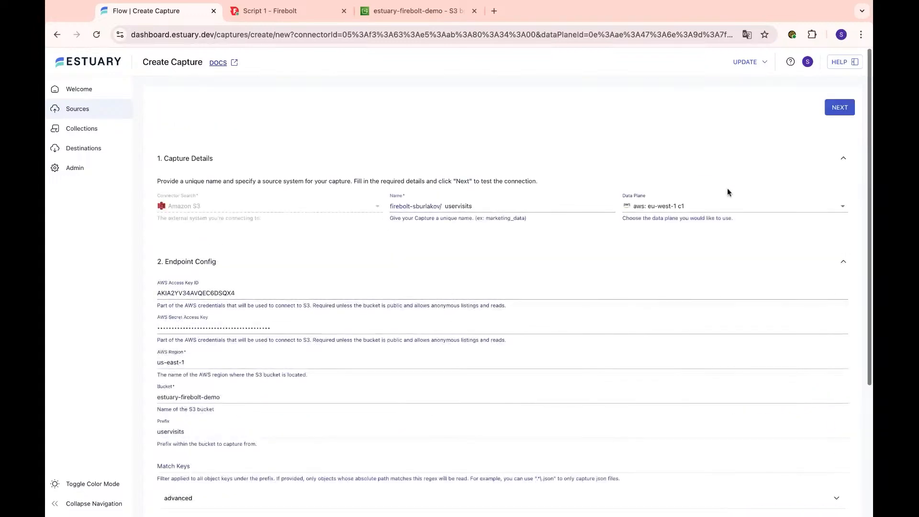
- Test the S3 connection and review the resulting enabled uservisits output collection binding
click(842, 108)
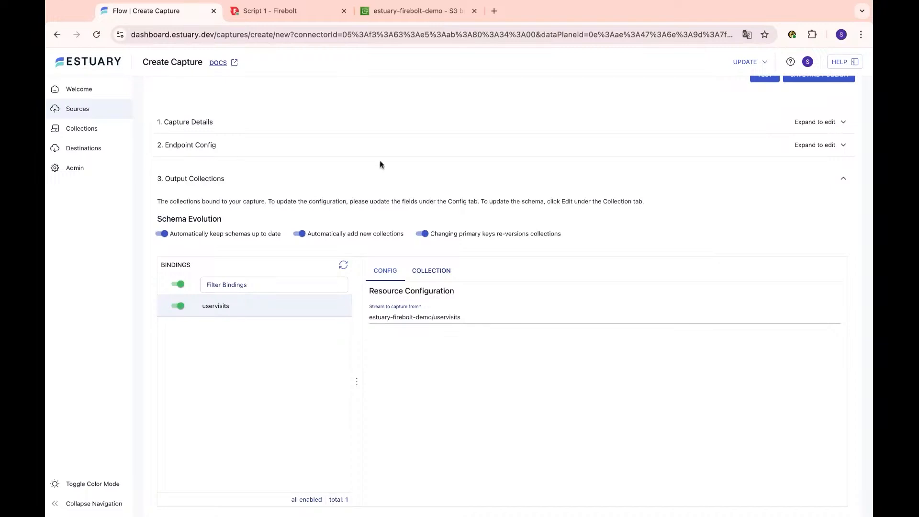
scroll(484, 187, down, 1)
scroll(544, 178, up, 3)
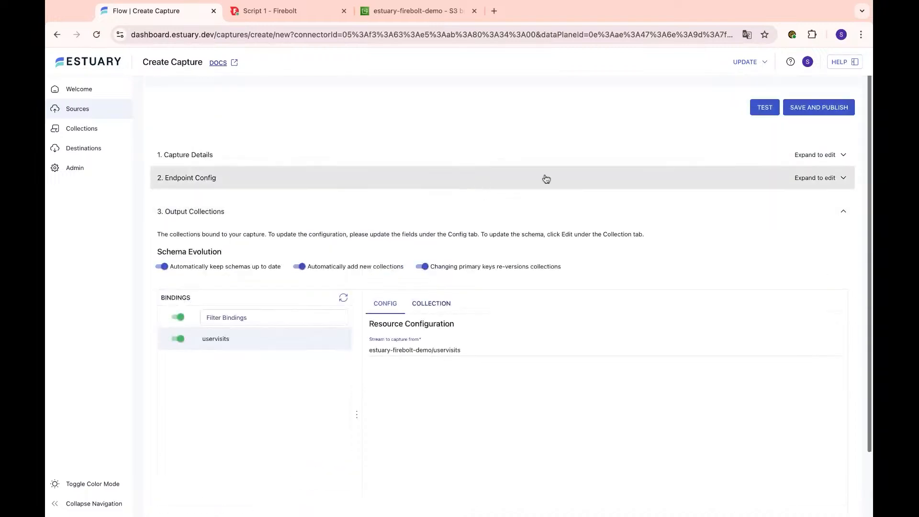
- Save and publish the uservisits S3 capture
click(809, 111)
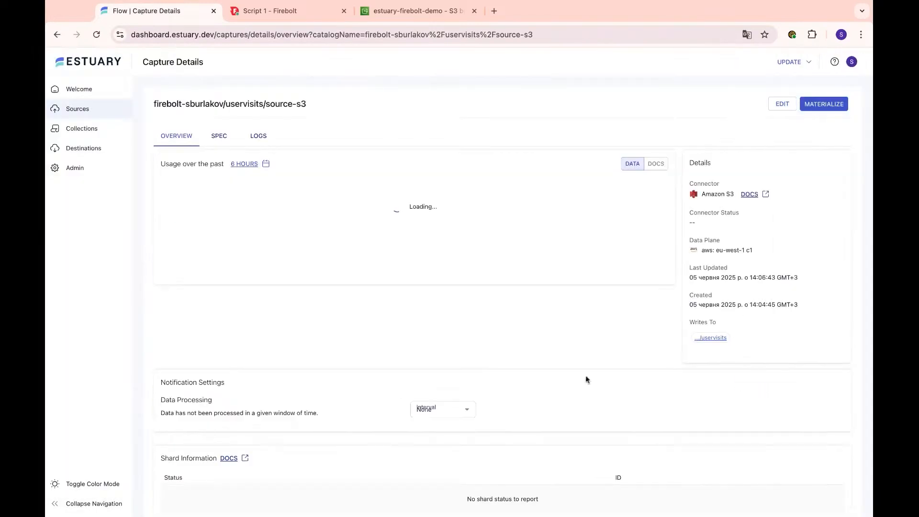
- Close the publish dialog and verify the shard is PRIMARY with status 'Capture started'
click(754, 382)
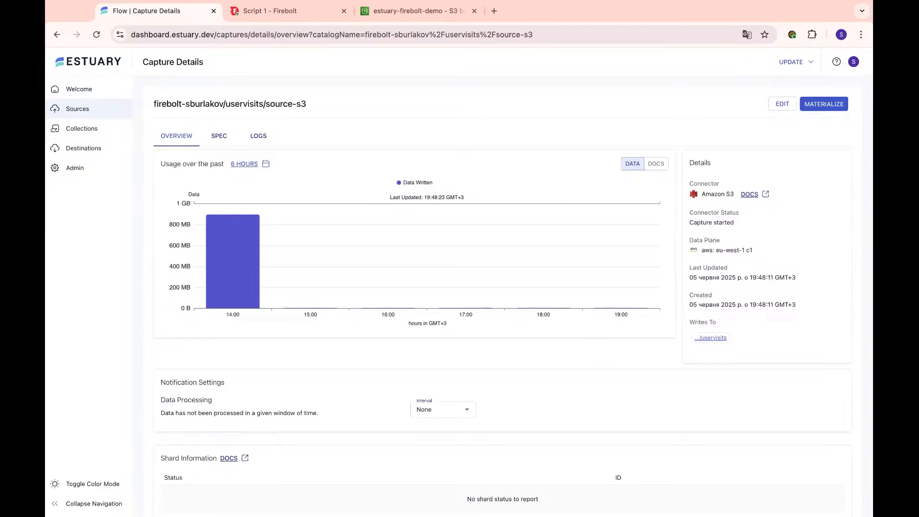
scroll(523, 315, down, 1)
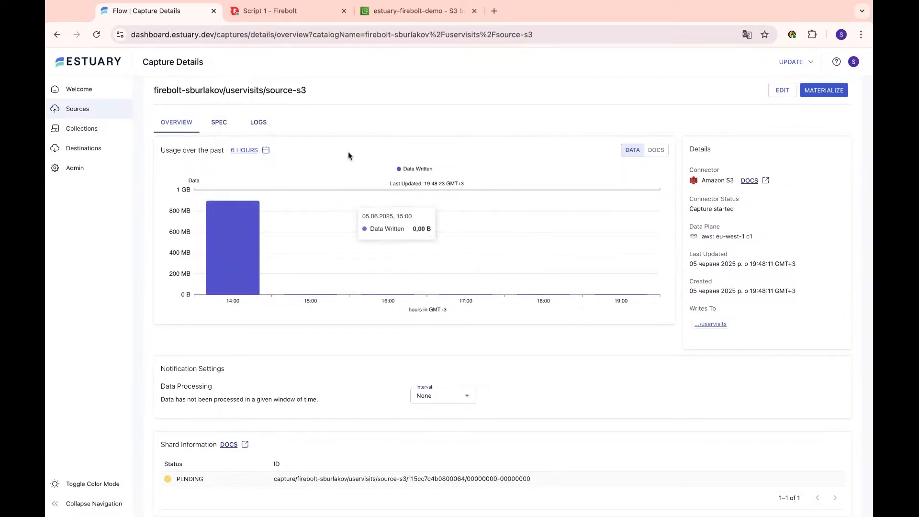
drag(745, 212, 689, 211)
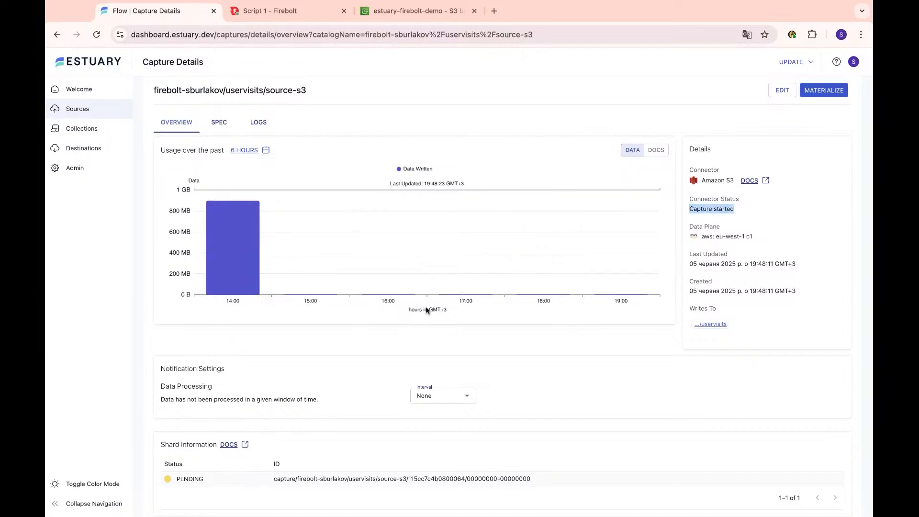
scroll(406, 277, down, 1)
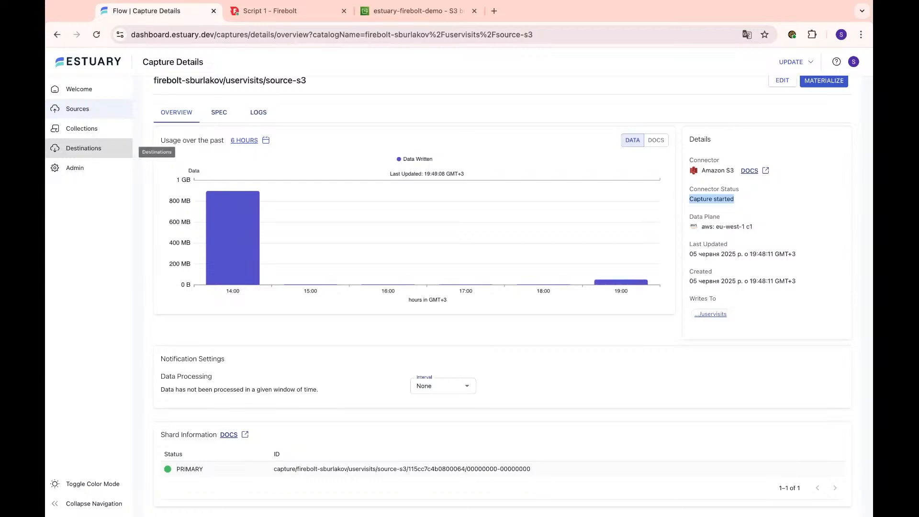
click(84, 128)
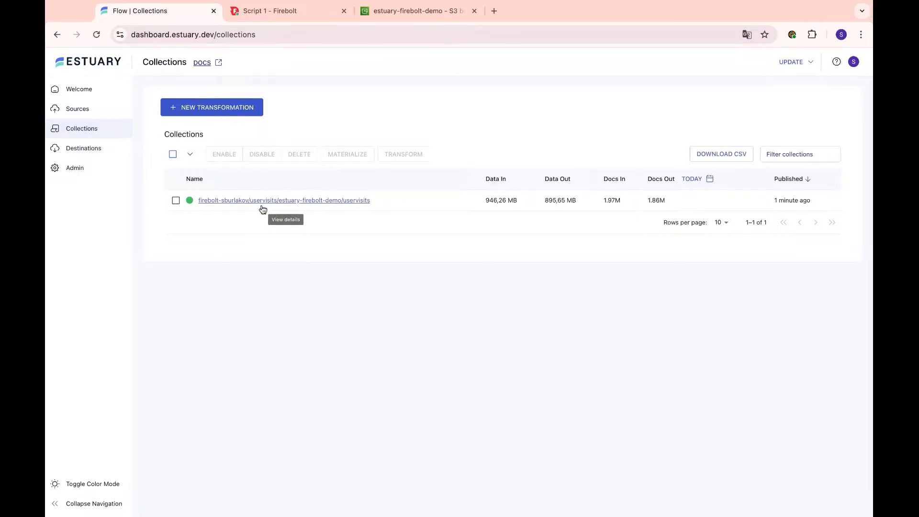
- Open the uservisits collection's details page and scroll down to the Data Preview
click(329, 206)
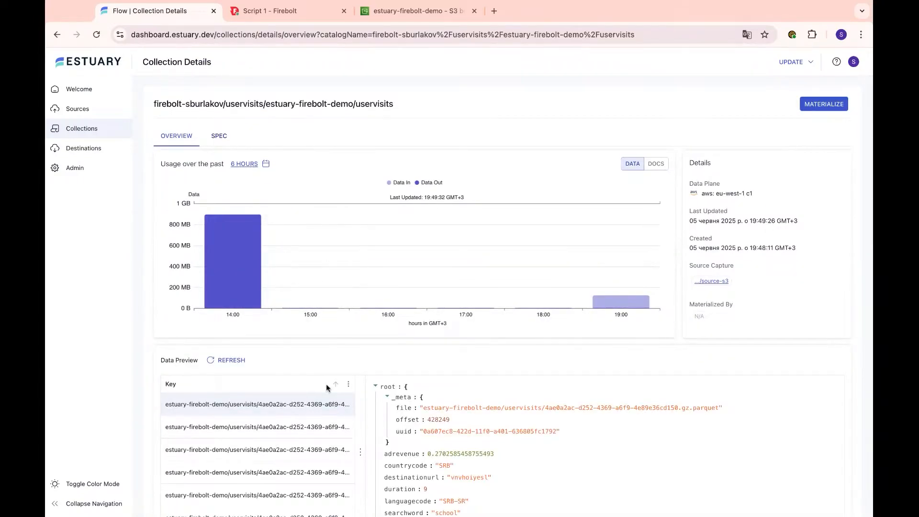
scroll(326, 383, down, 1)
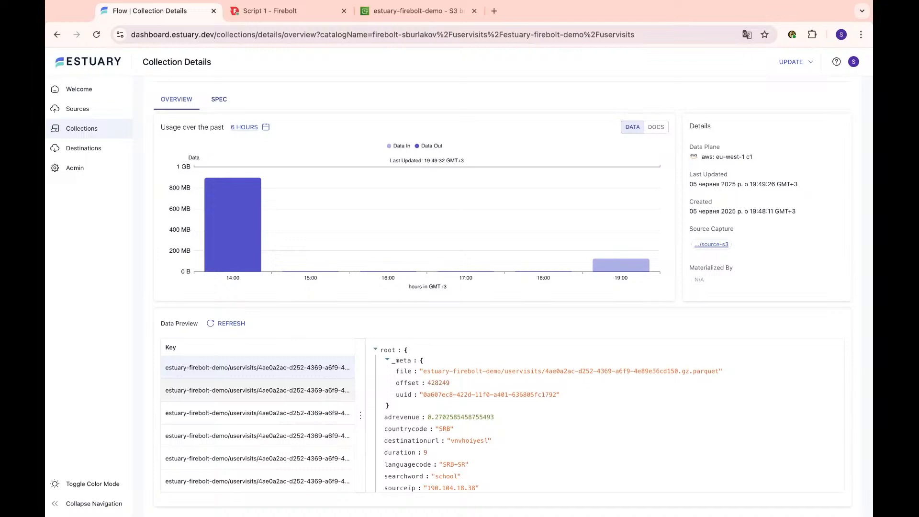
scroll(352, 377, down, 1)
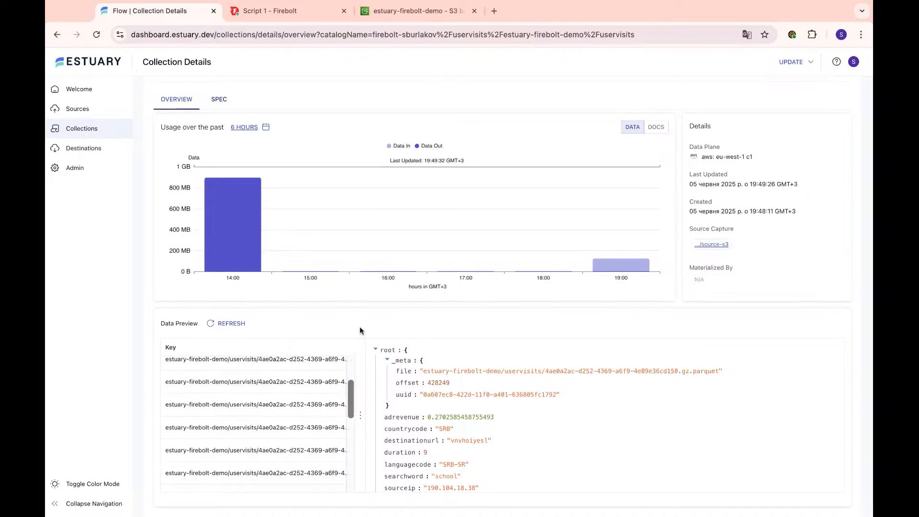
scroll(297, 418, down, 2)
scroll(297, 418, up, 2)
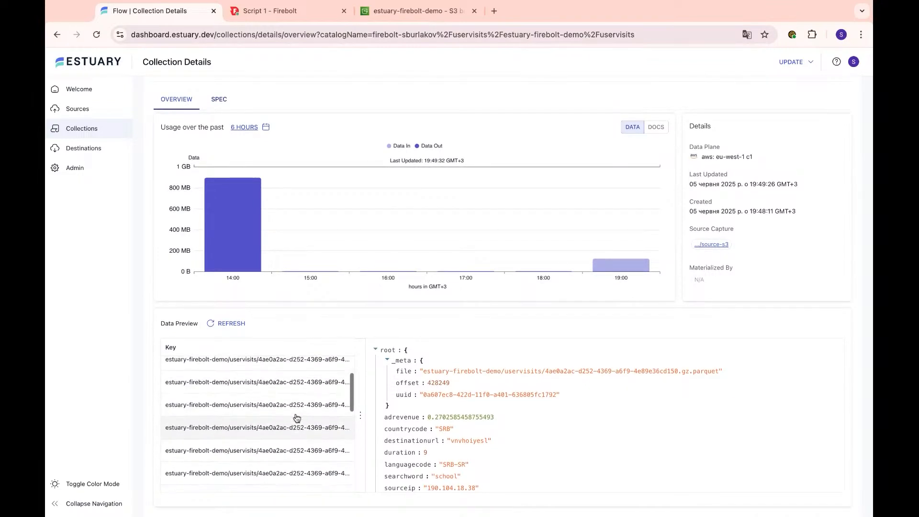
scroll(297, 419, down, 1)
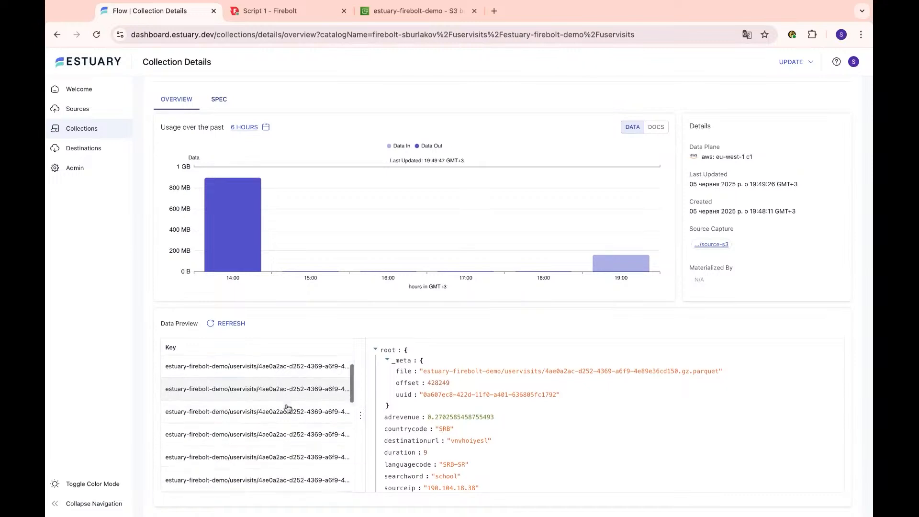
- Preview the second, third and fourth records, inspecting fields like adrevenue and countrycode
click(210, 386)
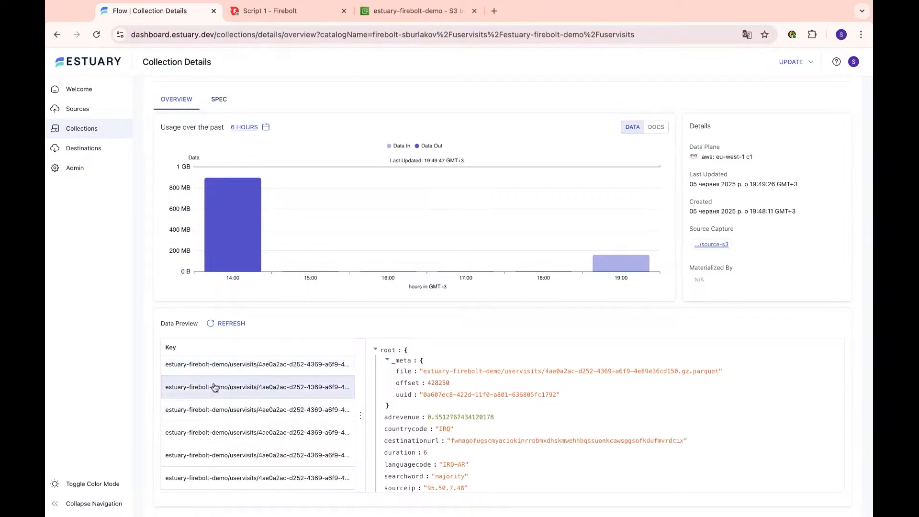
click(220, 411)
click(225, 434)
click(239, 409)
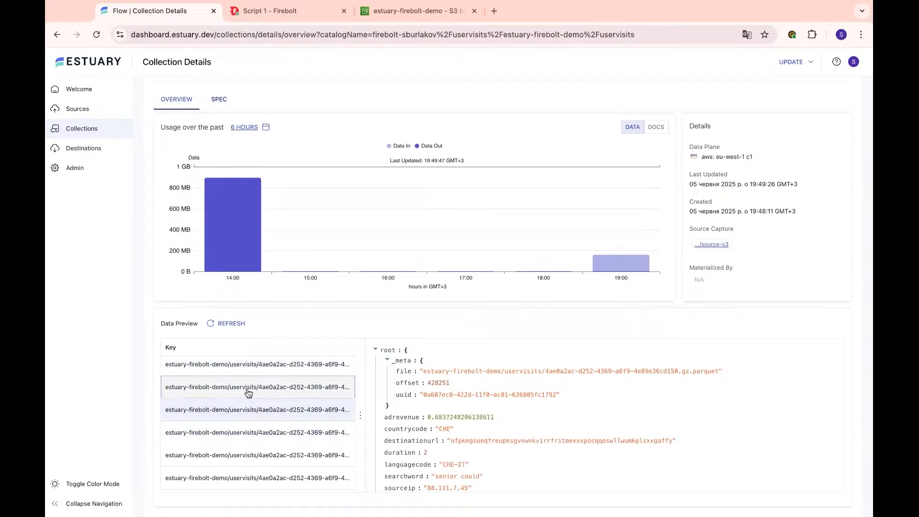
click(248, 392)
scroll(447, 399, down, 1)
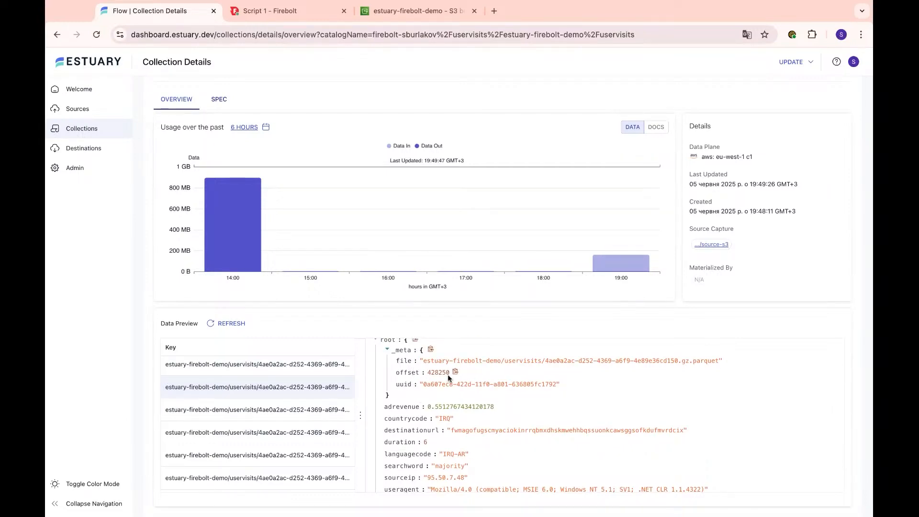
scroll(448, 385, down, 2)
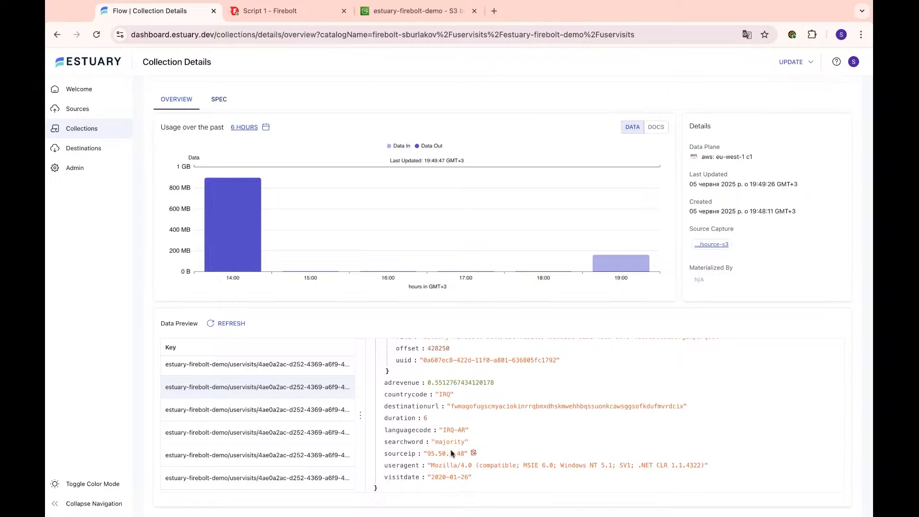
scroll(406, 472, down, 1)
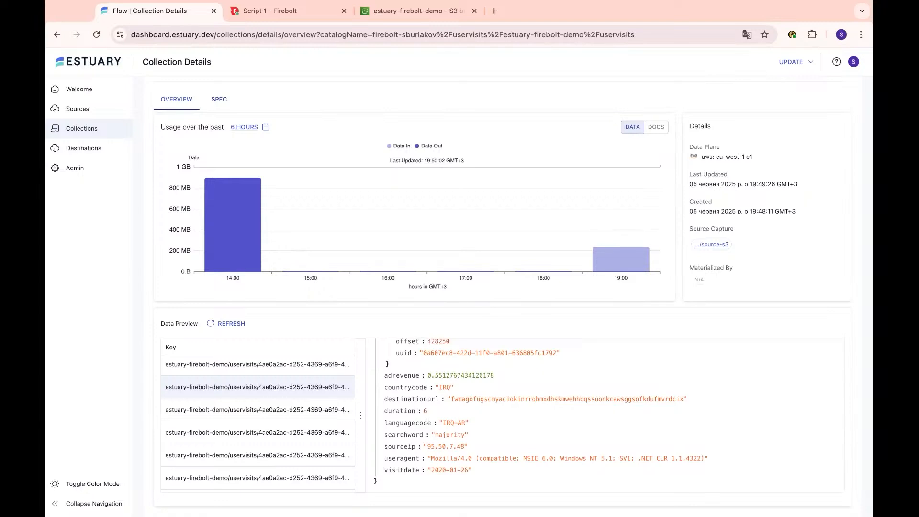
- From Destinations, start a new materialization with the Firebolt connector
click(85, 149)
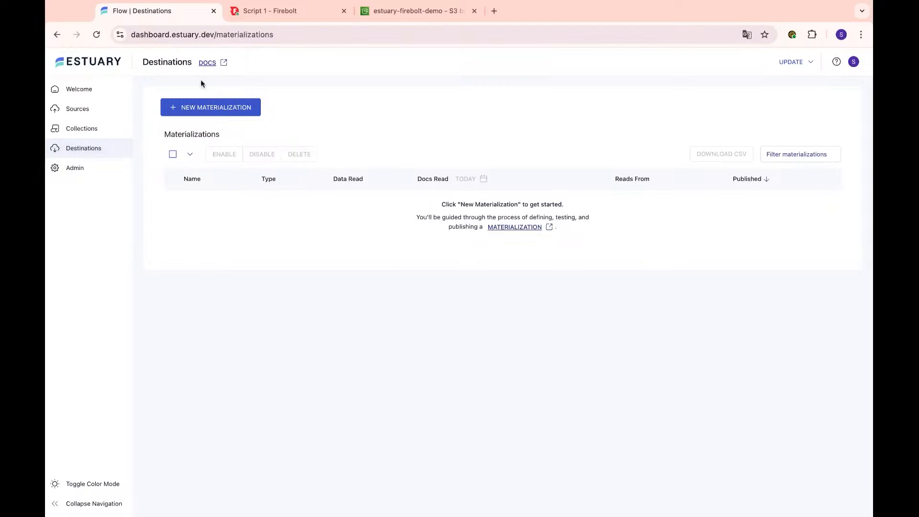
click(217, 109)
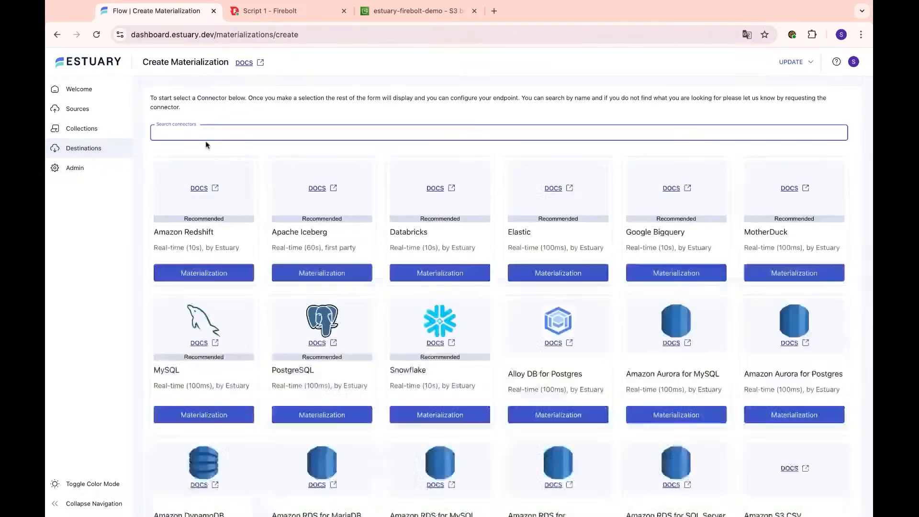
text(Firebolt)
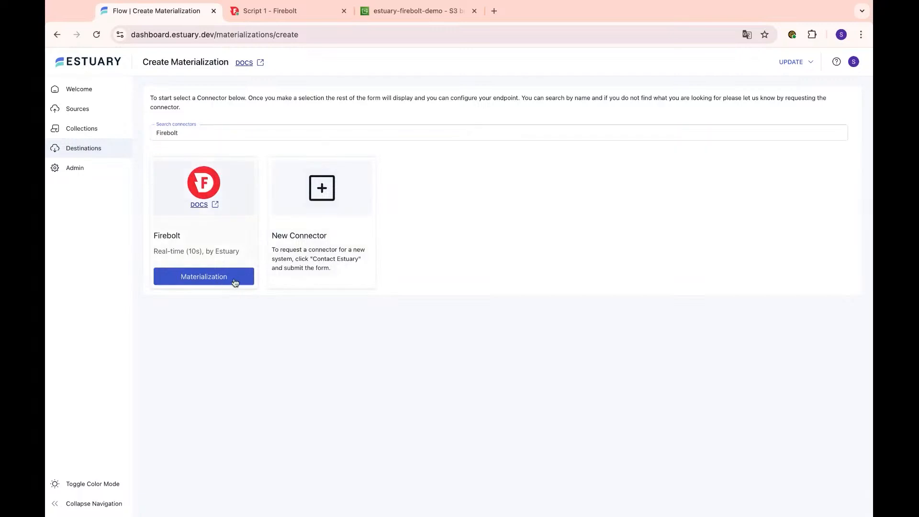
click(233, 282)
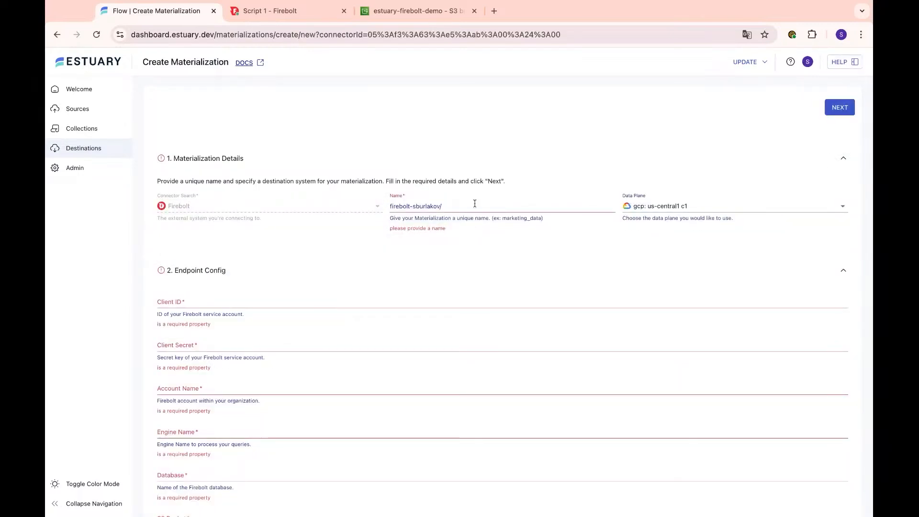
- Name the materialization firebolt-database and set its data plane to aws: eu-west-1 c1
click(484, 204)
text(firebo)
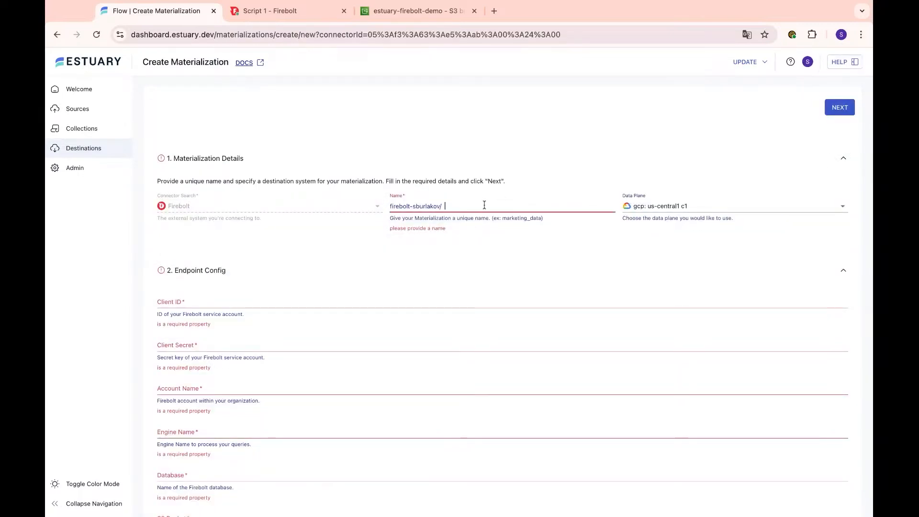
text(lt-data)
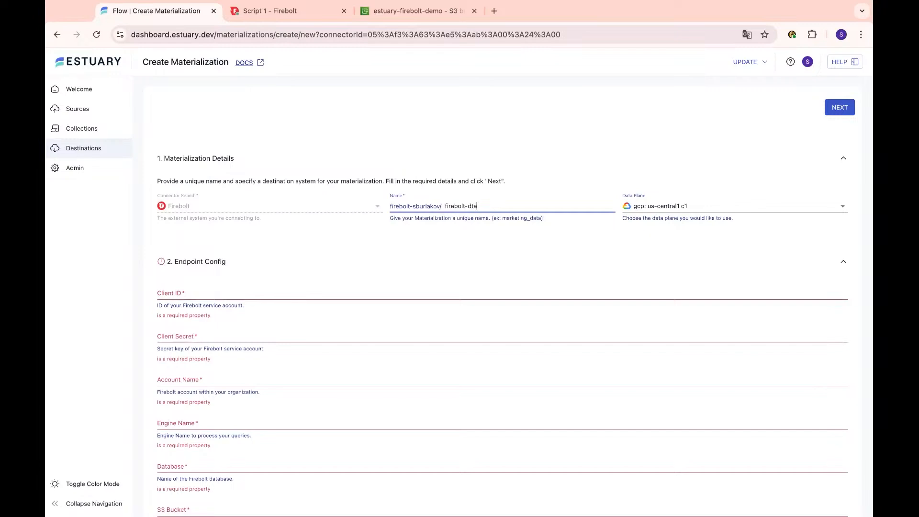
text(base)
click(658, 202)
click(647, 245)
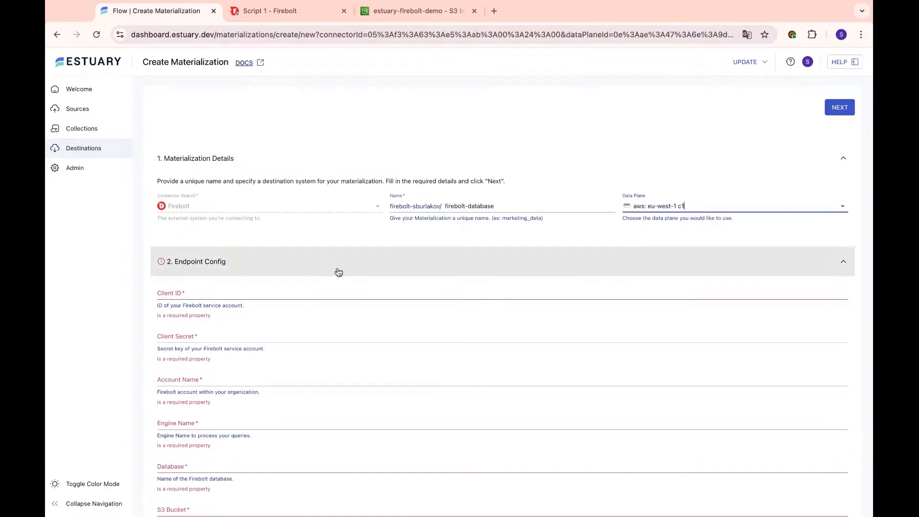
click(310, 290)
scroll(310, 291, down, 2)
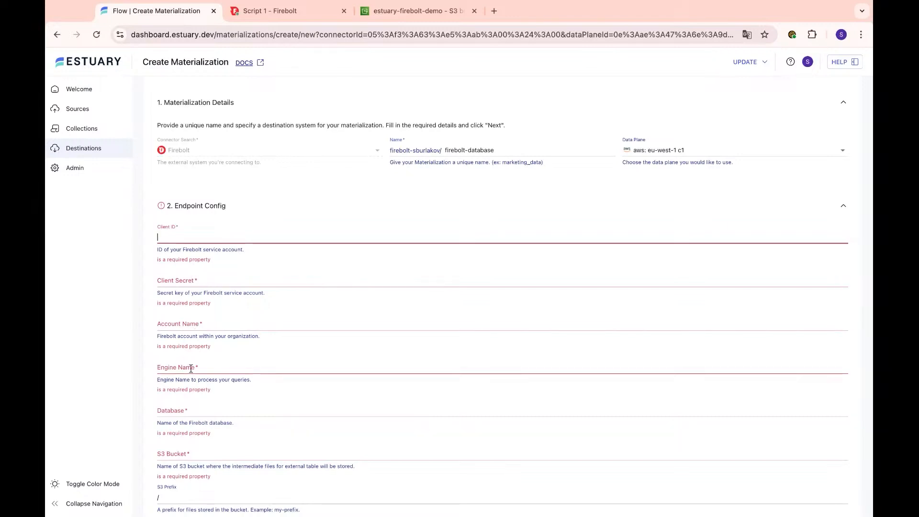
- Paste the Firebolt client ID and secret, and enter account developer plus the engine and database names
click(272, 188)
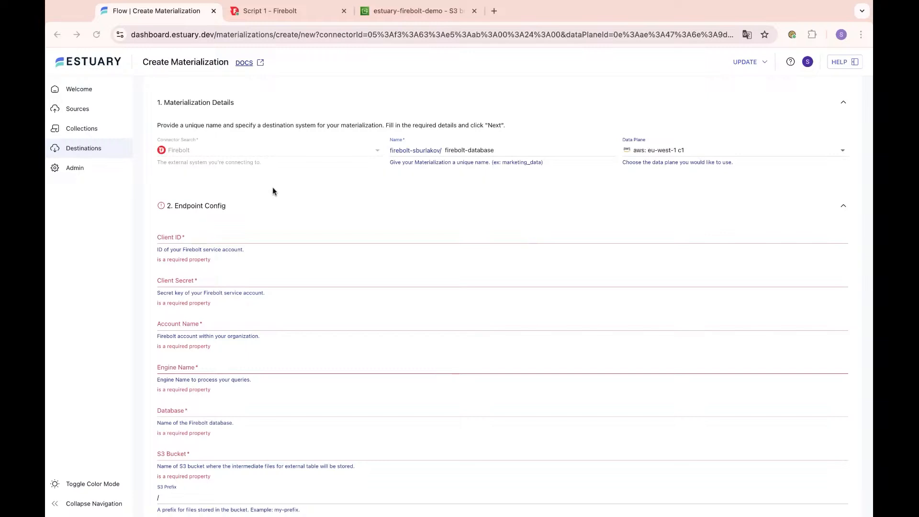
click(687, 239)
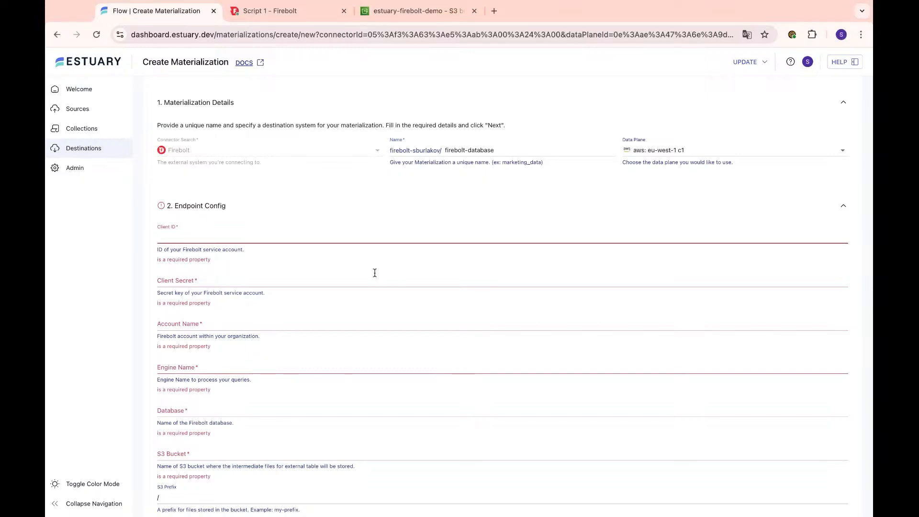
key(super+Tab)
key(super+Tab)
click(329, 271)
key(super+v)
click(293, 305)
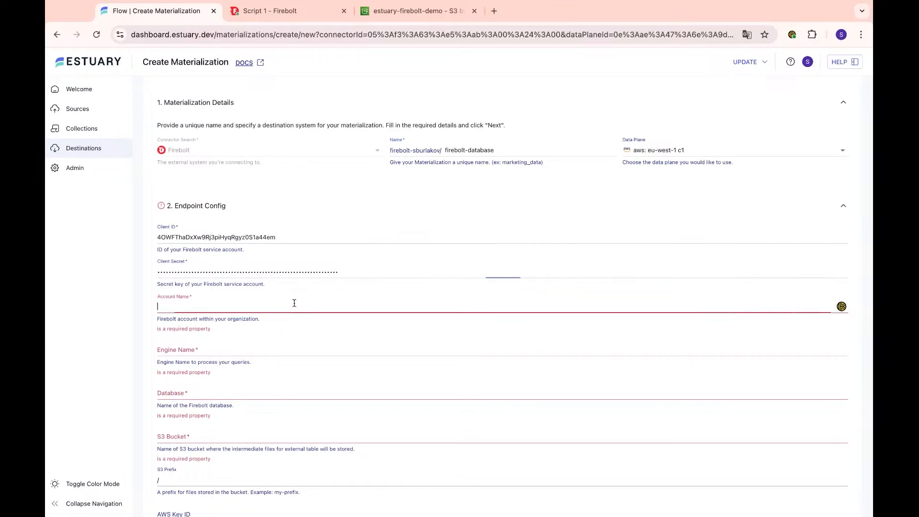
text(developer)
key(Tab)
text(sburlakov)
key(Tab)
text(sburlakov)
- Set the S3 bucket to estuary-firebolt-demo and the prefix to /estuary-metadata
scroll(251, 315, down, 2)
click(251, 315)
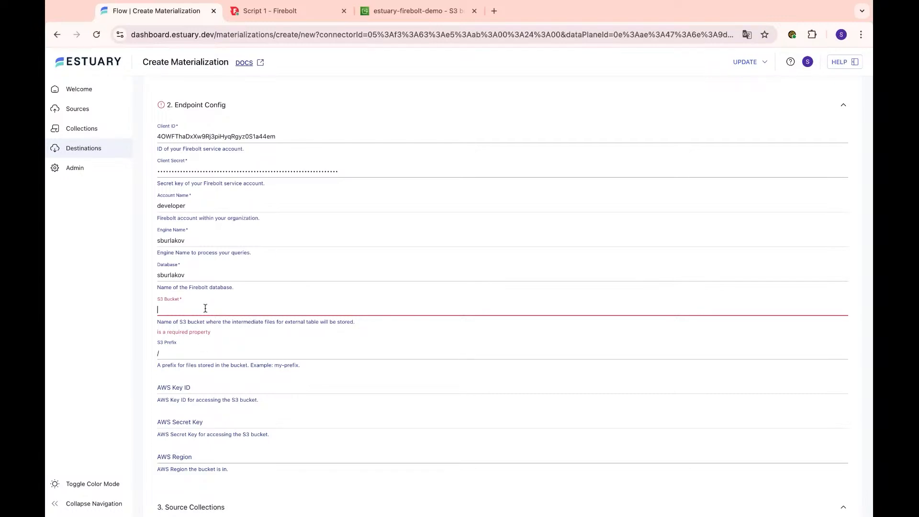
text(estuary-fi)
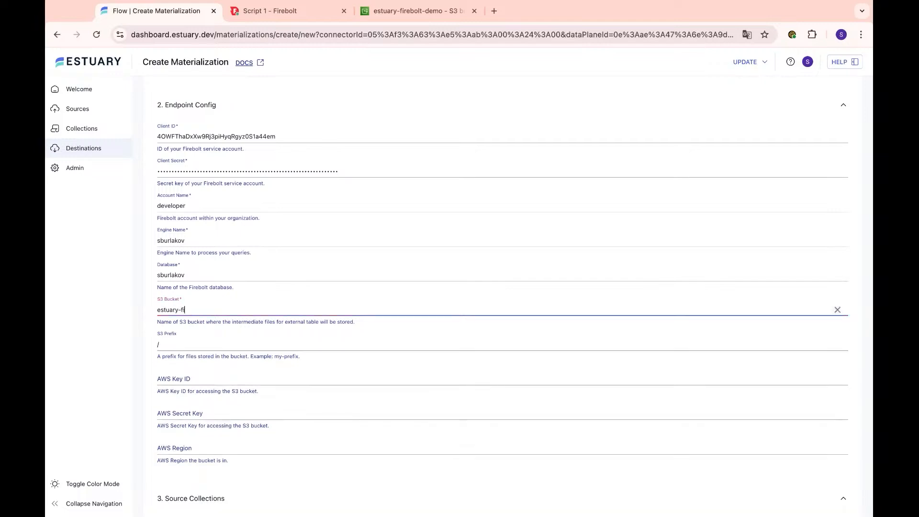
text(rebolt-demo)
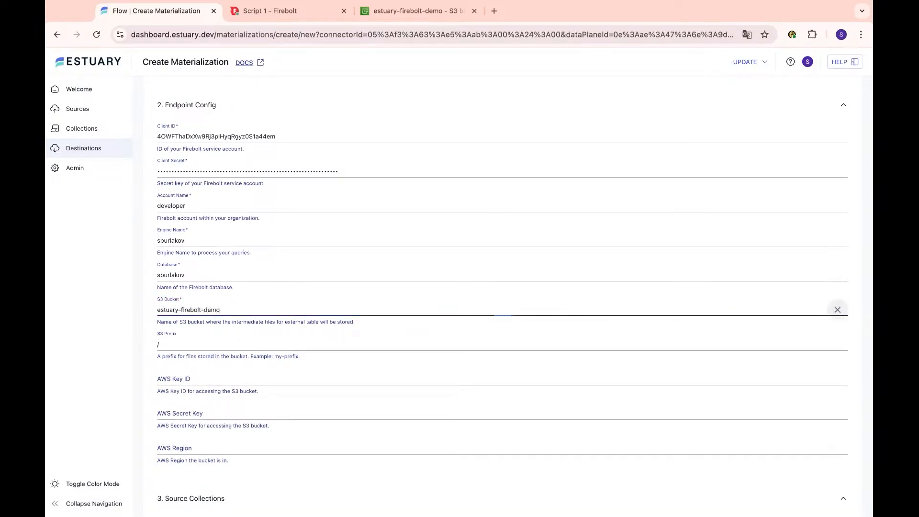
click(187, 343)
text(/estua)
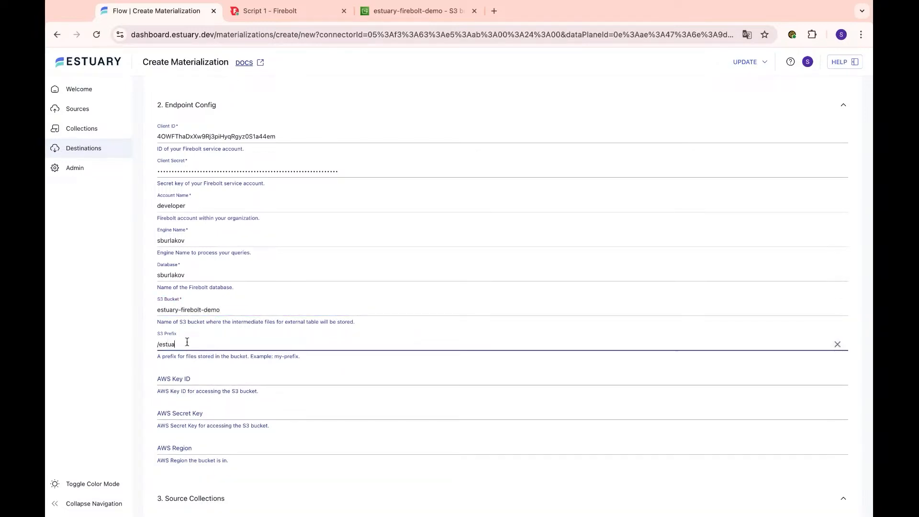
text(ry-metadata)
scroll(201, 371, down, 2)
click(236, 330)
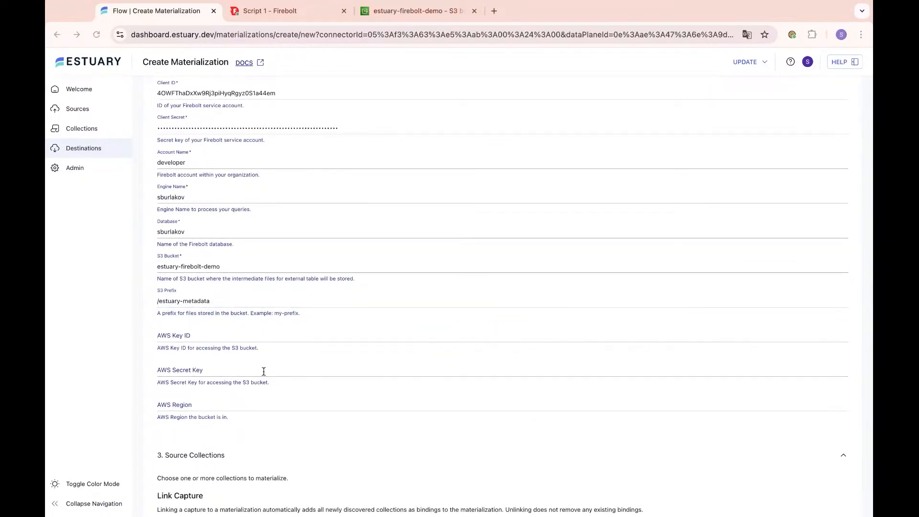
- Paste the AWS access key ID and secret key, and set the AWS region to us-east-1
click(387, 330)
key(super+v)
click(427, 312)
click(337, 371)
key(super+v)
click(300, 404)
text(us-east-a)
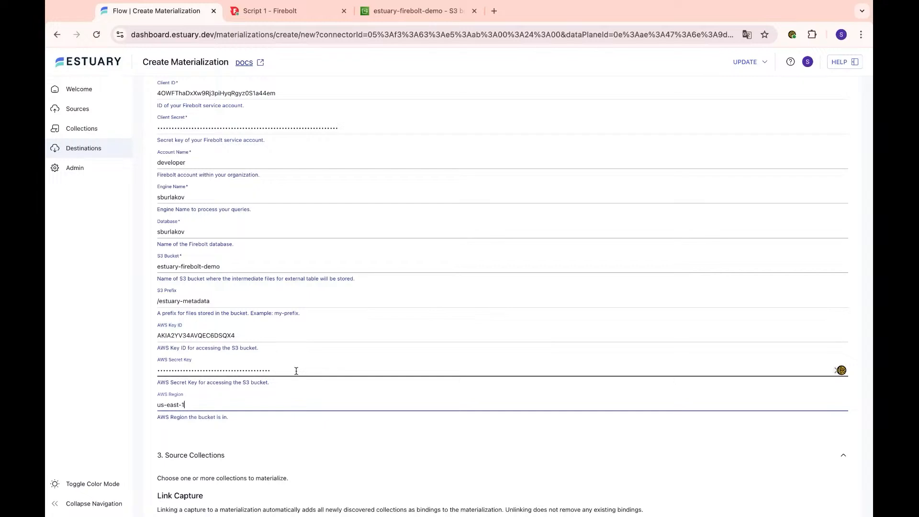
scroll(296, 371, down, 5)
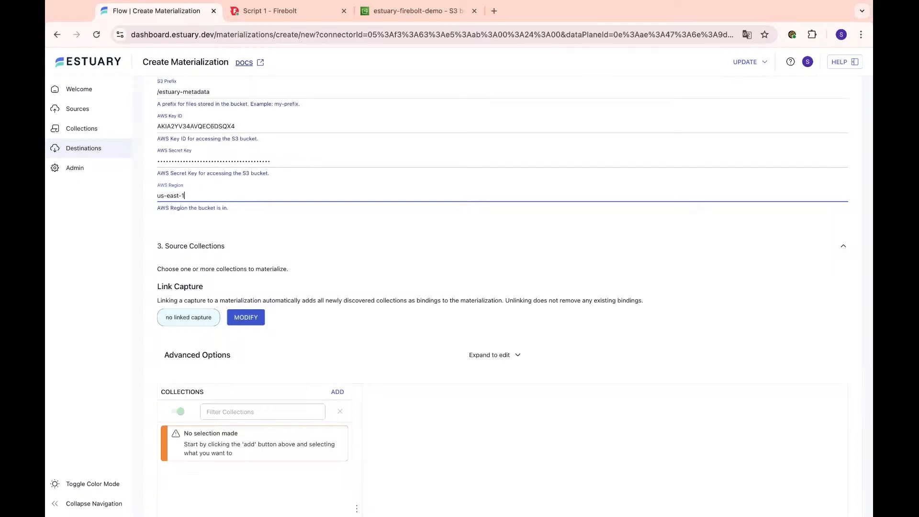
- Link the uservisits source-s3 capture so its collection binds to the uservisits table
click(252, 323)
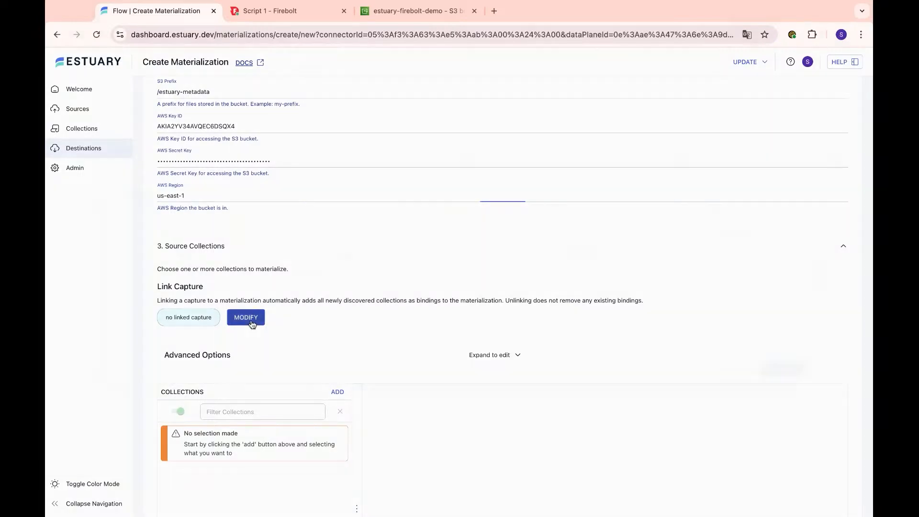
click(138, 292)
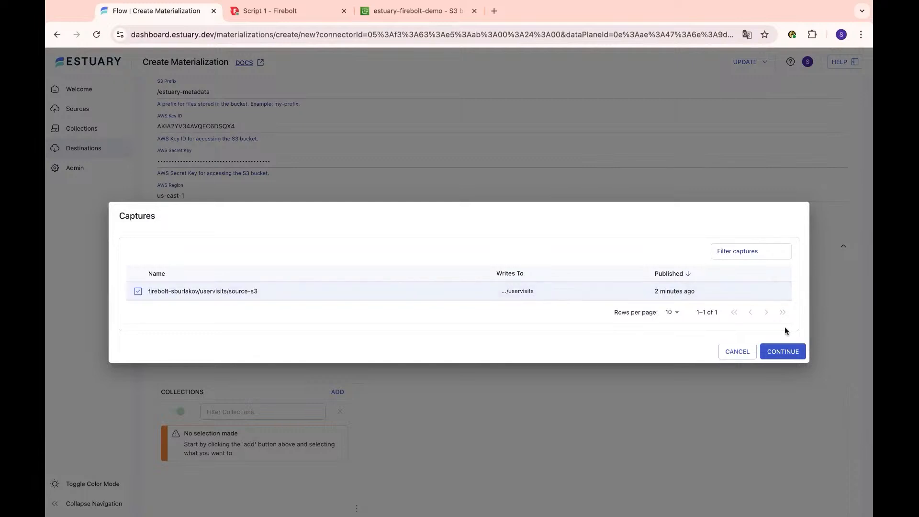
click(781, 356)
scroll(356, 245, down, 3)
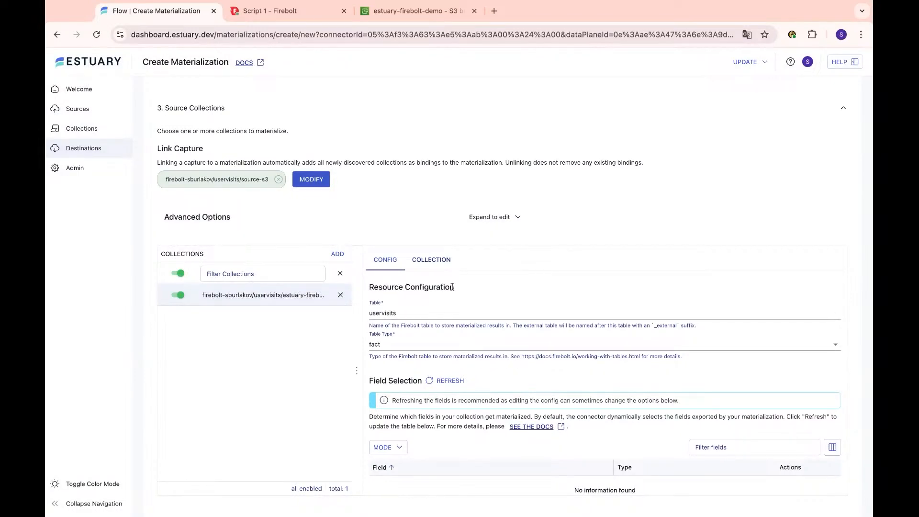
drag(396, 313, 373, 313)
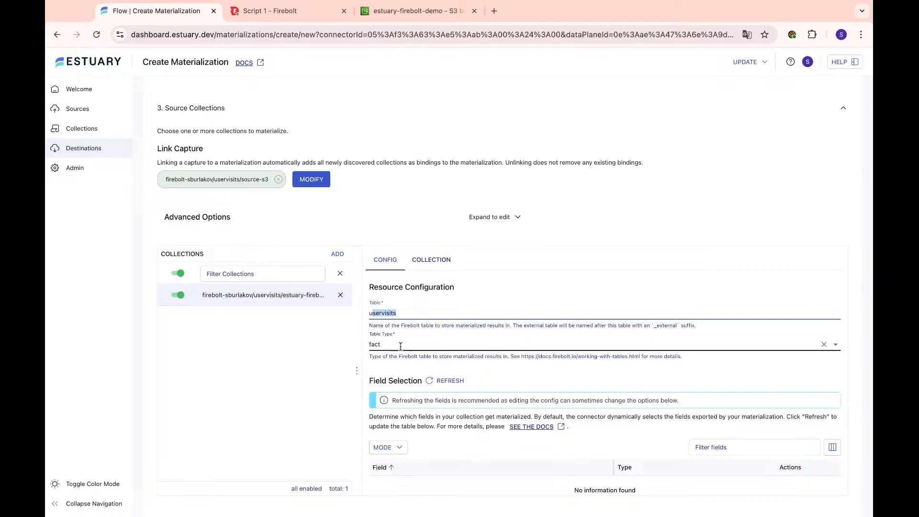
- Refresh the field selection to load the source collection's fields
scroll(430, 355, down, 1)
click(431, 343)
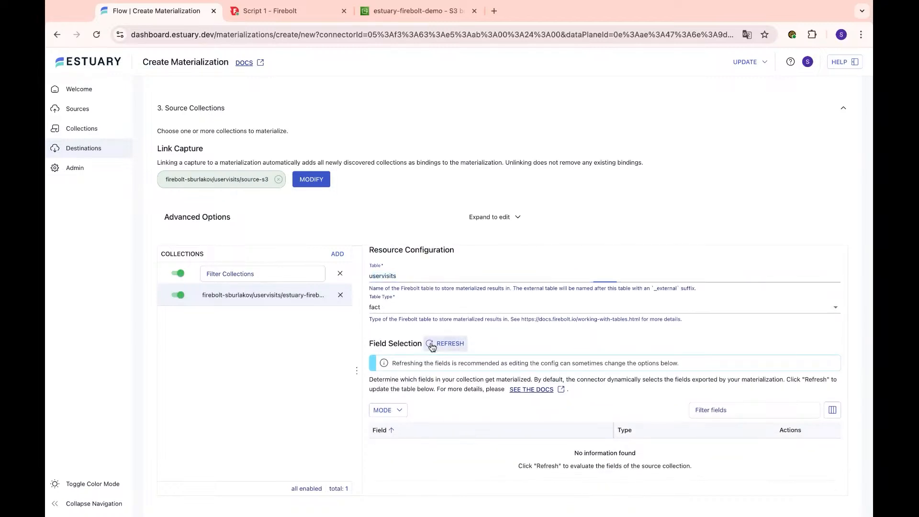
scroll(431, 347, down, 1)
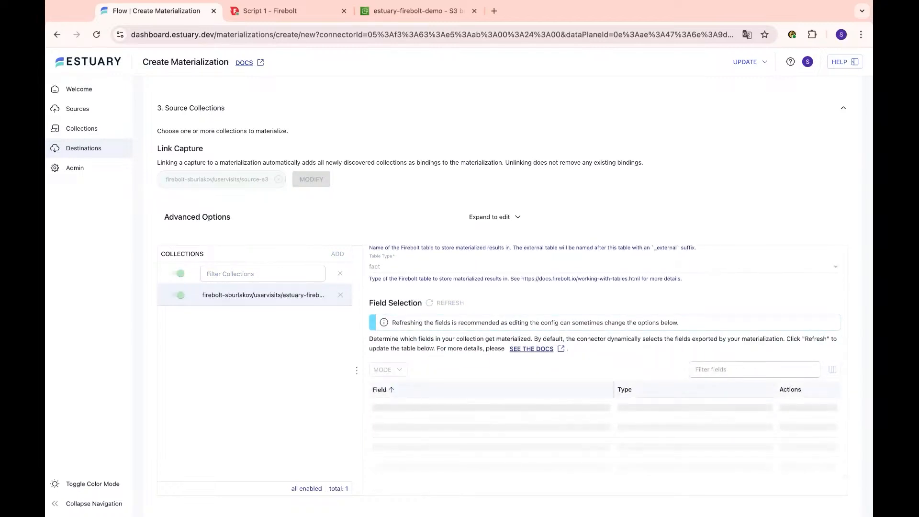
scroll(431, 347, down, 1)
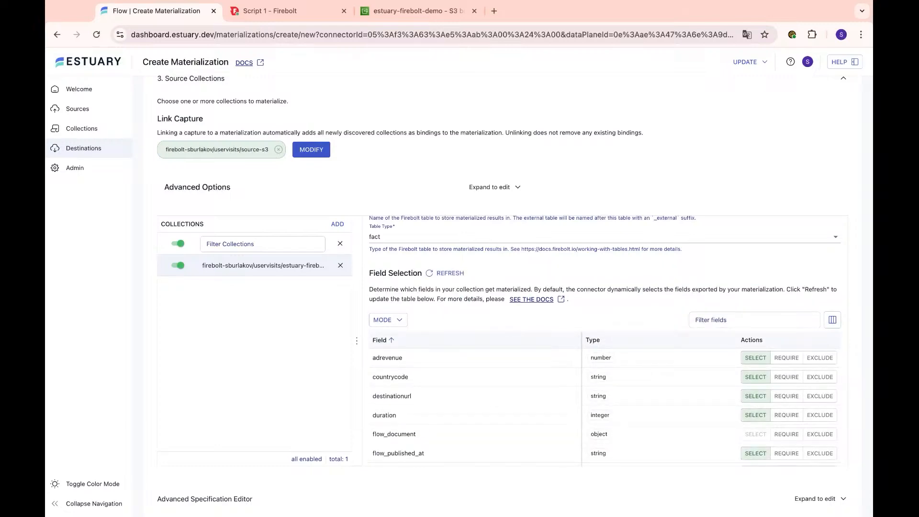
drag(356, 331, 341, 331)
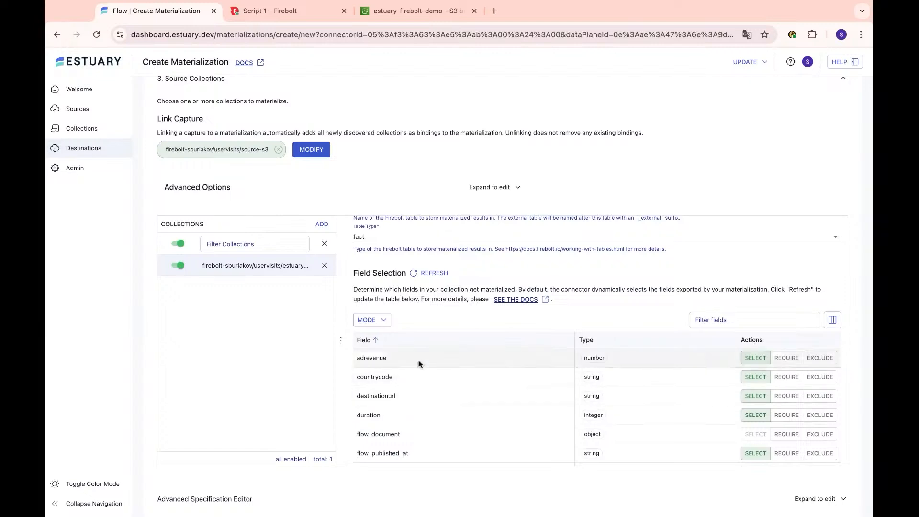
scroll(406, 409, down, 4)
scroll(401, 367, down, 2)
scroll(401, 367, up, 6)
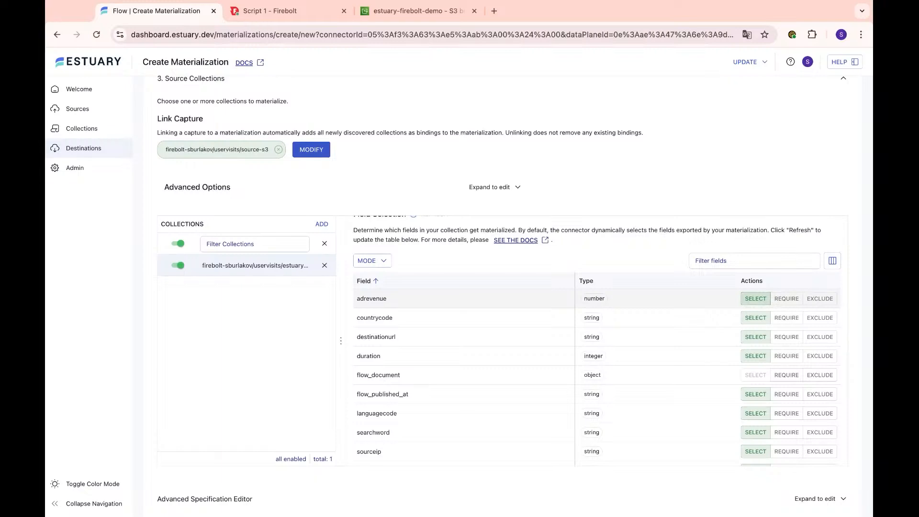
- Leave adrevenue as Select after trying Require and Exclude, then save and publish
click(787, 299)
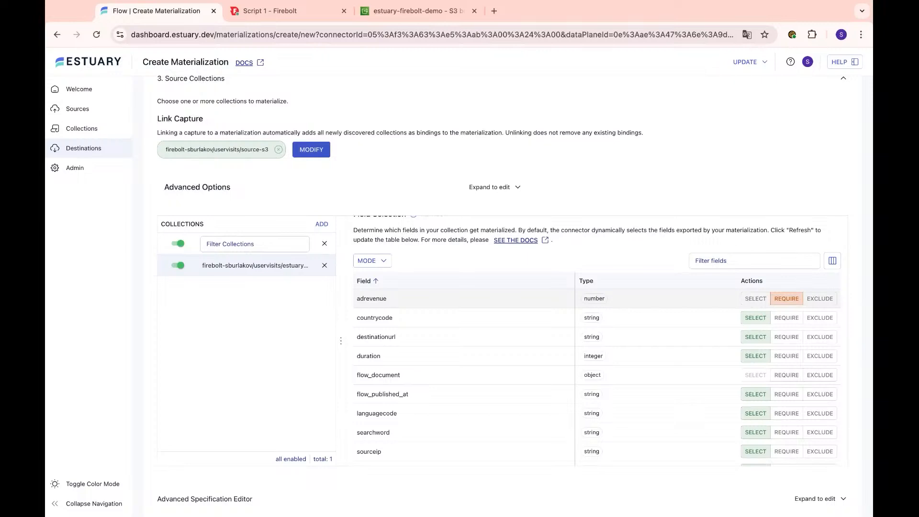
click(828, 301)
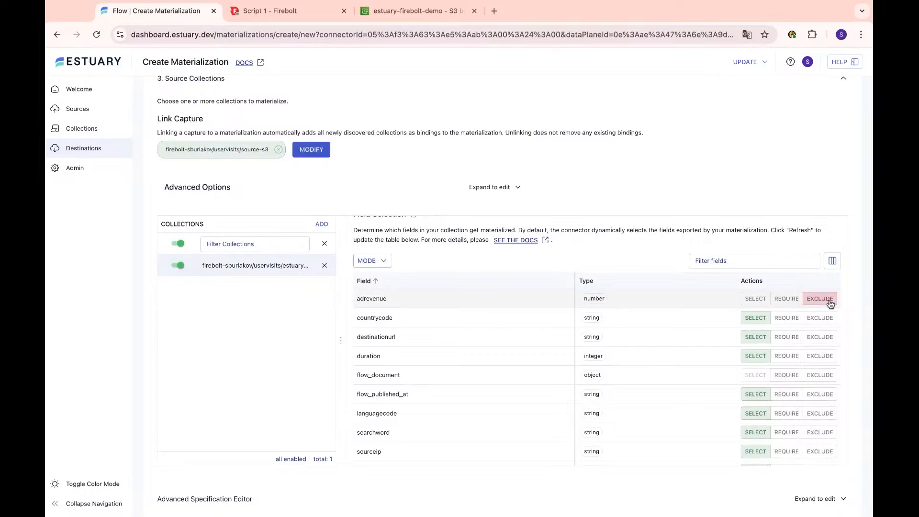
click(758, 301)
scroll(544, 343, down, 1)
scroll(544, 343, down, 3)
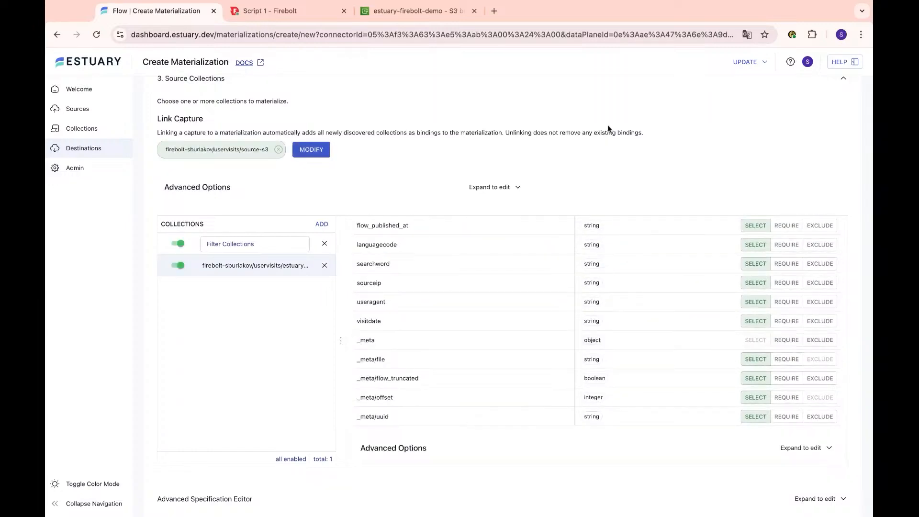
scroll(608, 125, up, 3)
click(821, 113)
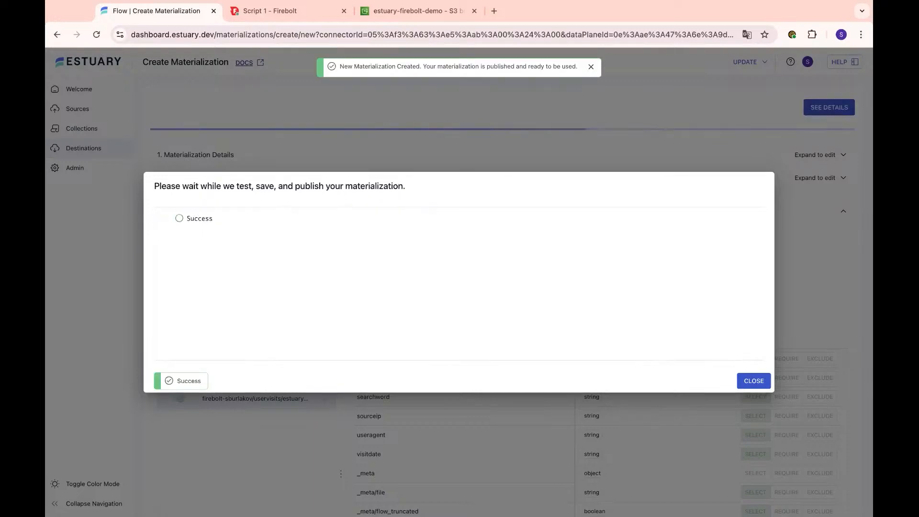
- Close the successful publish dialog to reach the Materialization Details page
click(755, 381)
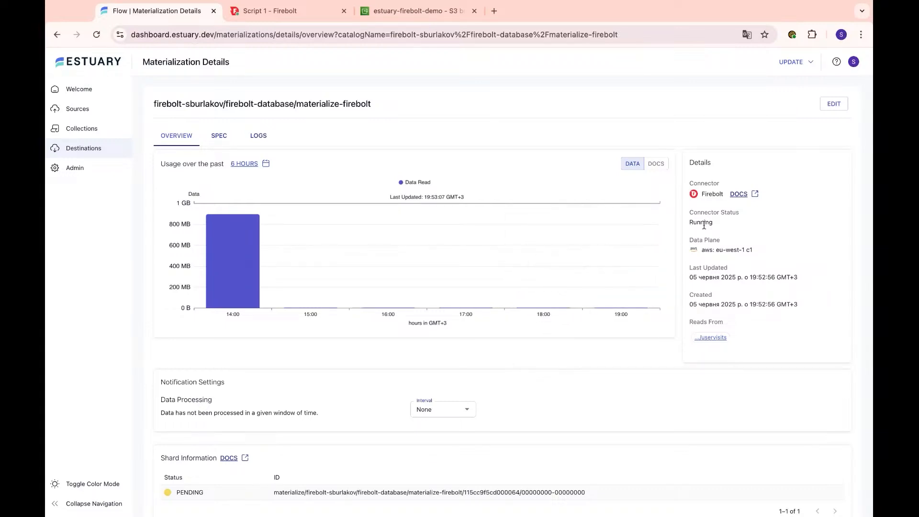
- Check the Running status and Spec JSON, then view logs showing the uservisits table created
drag(718, 223, 681, 223)
click(219, 142)
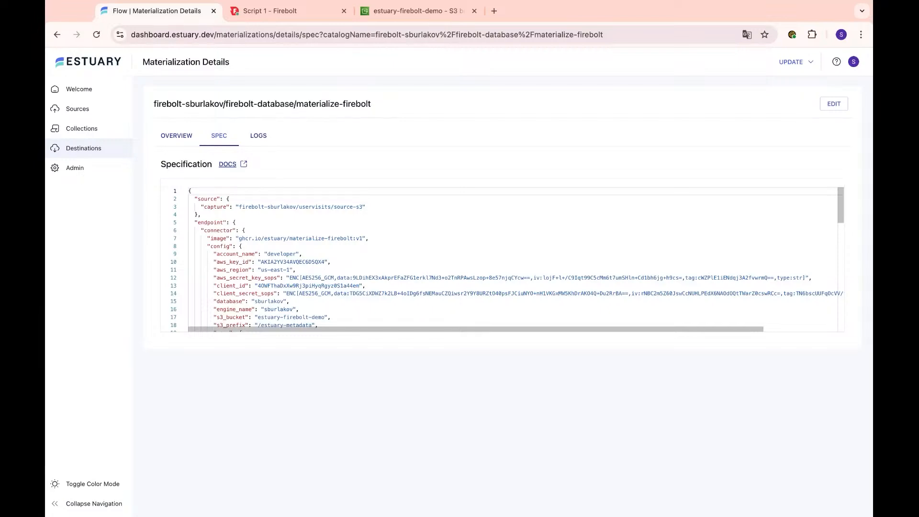
scroll(503, 258, down, 15)
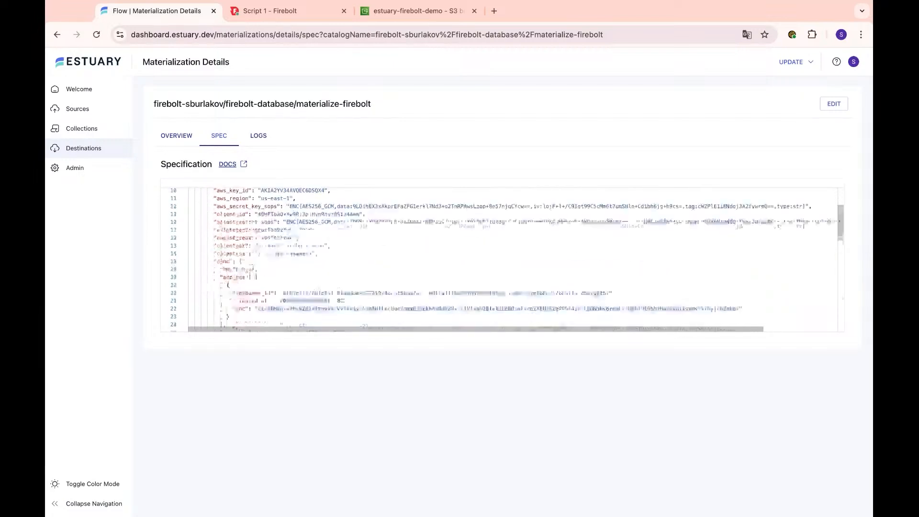
scroll(502, 258, up, 10)
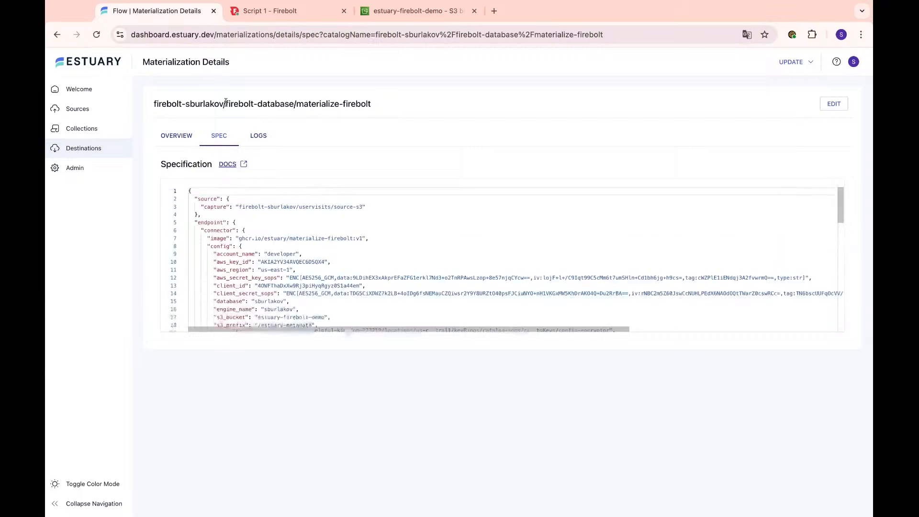
click(262, 138)
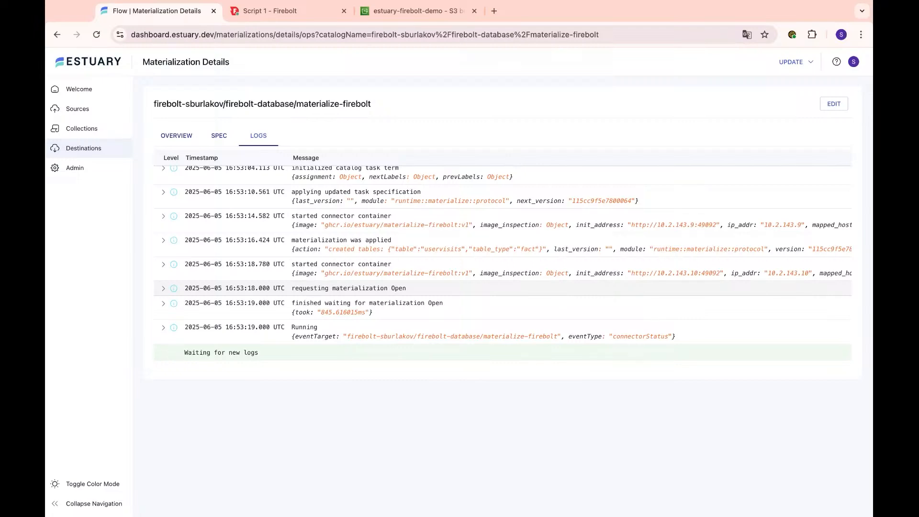
- Review the materialization overview's usage chart, then return to Firebolt's Script 1
click(173, 137)
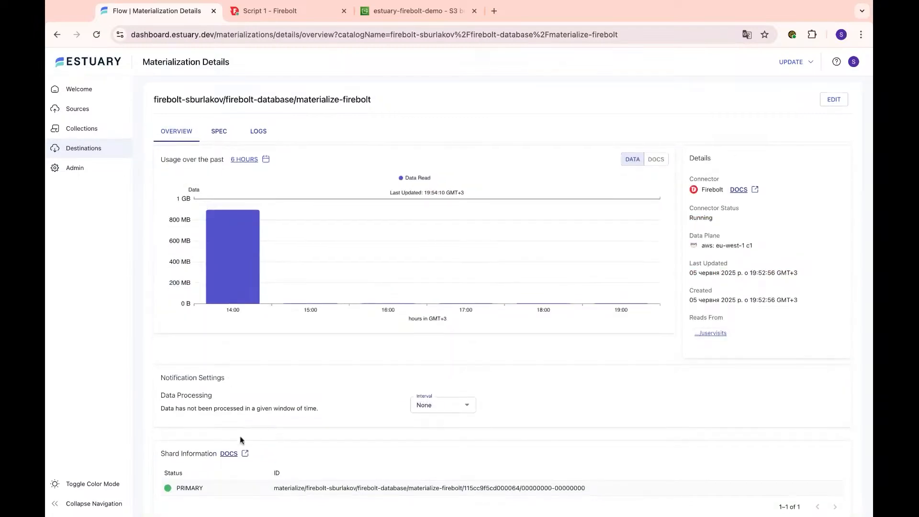
scroll(239, 439, down, 1)
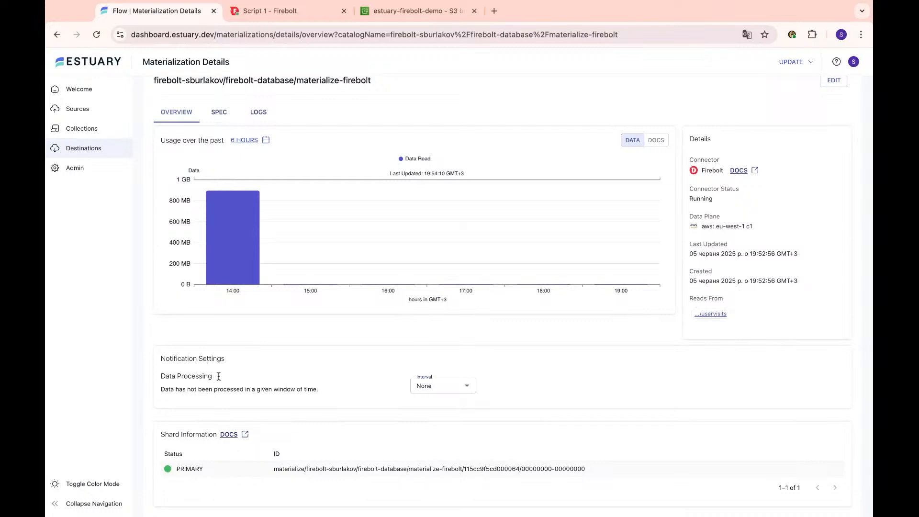
click(271, 11)
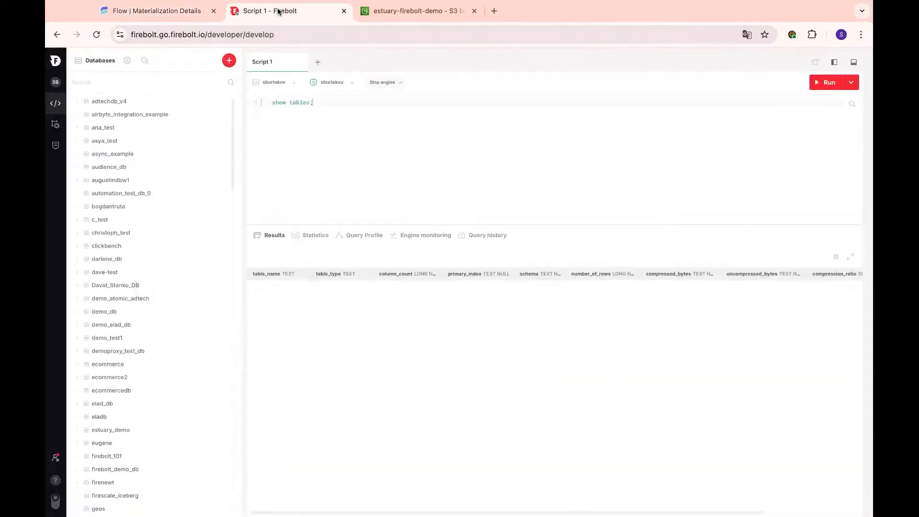
- Run show tables; and inspect the uservisits and uservisits_external entries, including the external S3 path
key(super+Return)
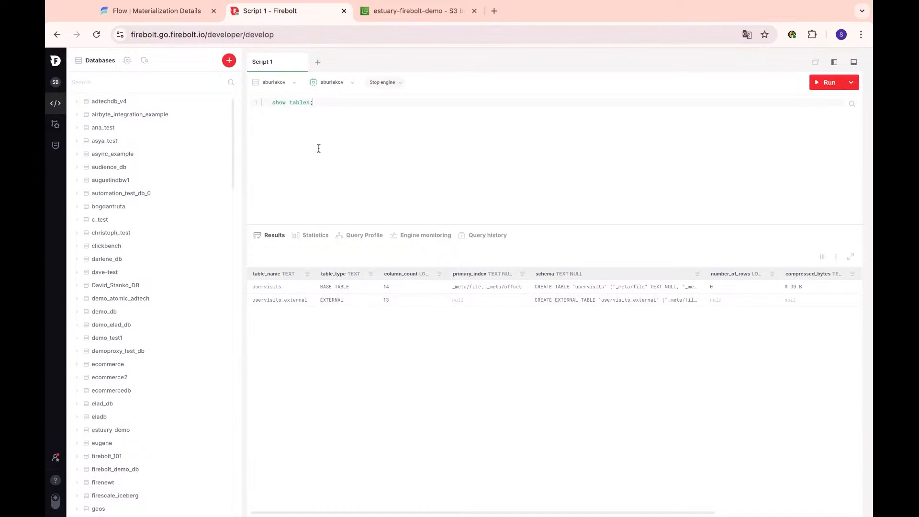
double_click(271, 287)
click(317, 247)
click(291, 302)
click(645, 299)
click(645, 300)
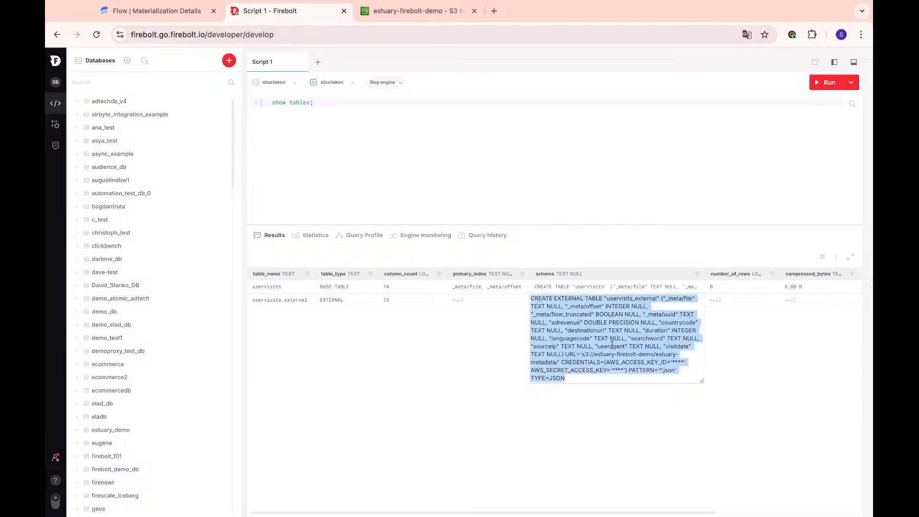
click(644, 359)
drag(583, 355, 557, 362)
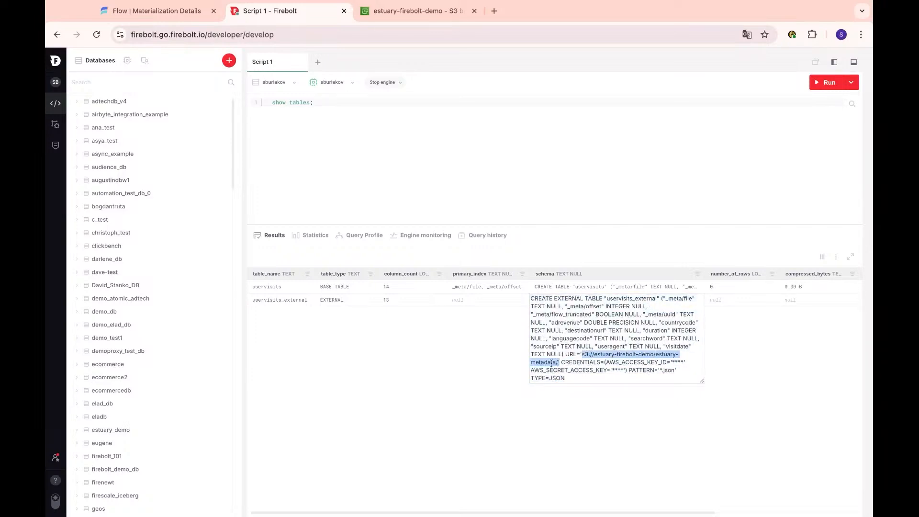
- Run select * from uservisits;, which returns the columns but no rows yet
click(452, 136)
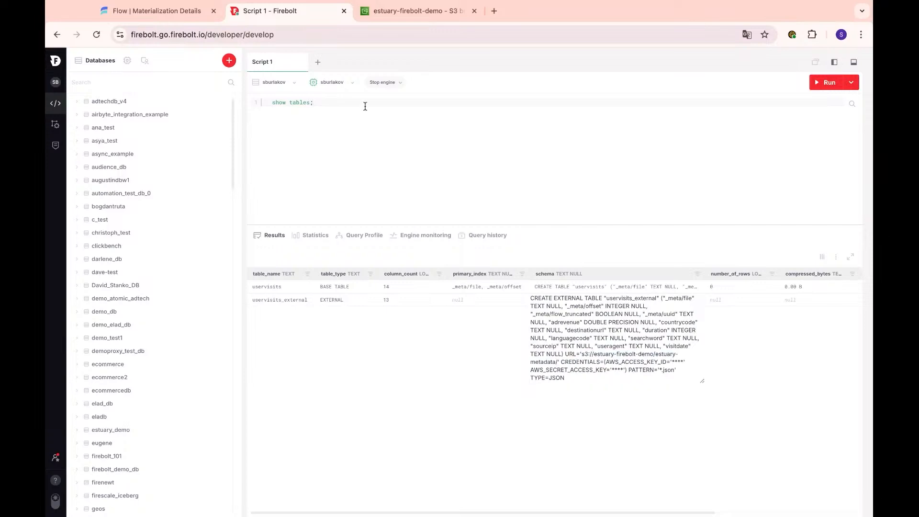
text(select * from user)
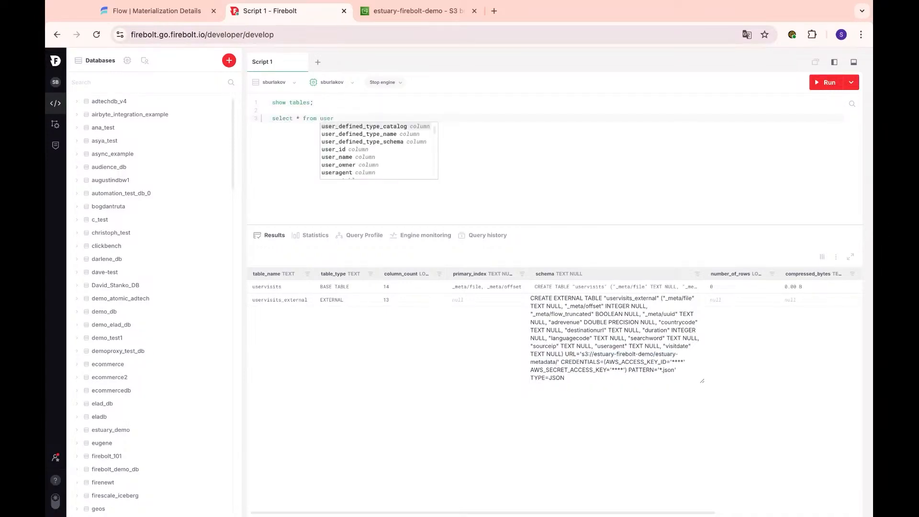
text(visits;)
key(super+Return)
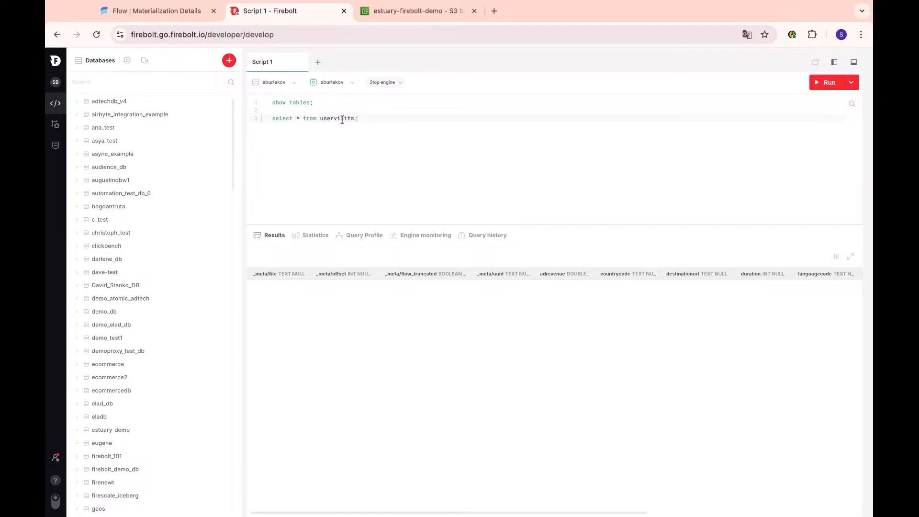
- Change the query to select count(*) from uservisits and rerun until it reports 1 243 699
click(295, 118)
text(count(*))
key(super+Return)
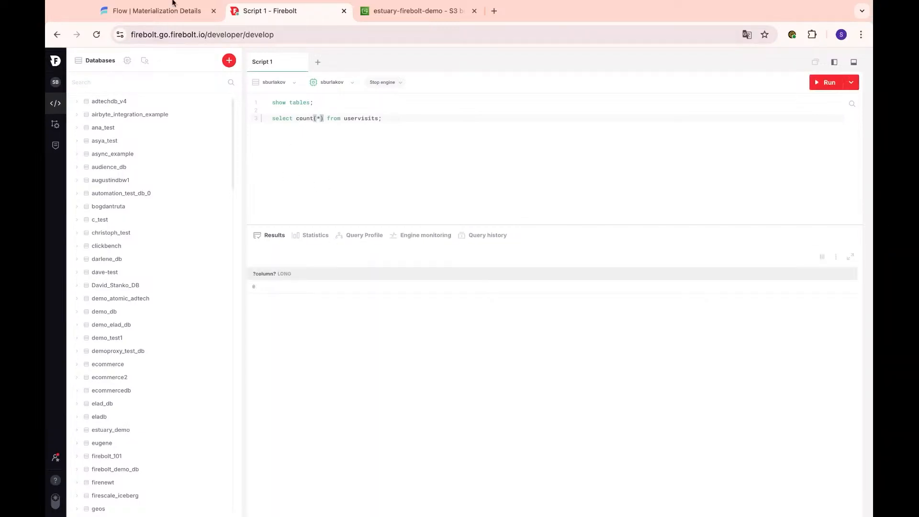
click(182, 12)
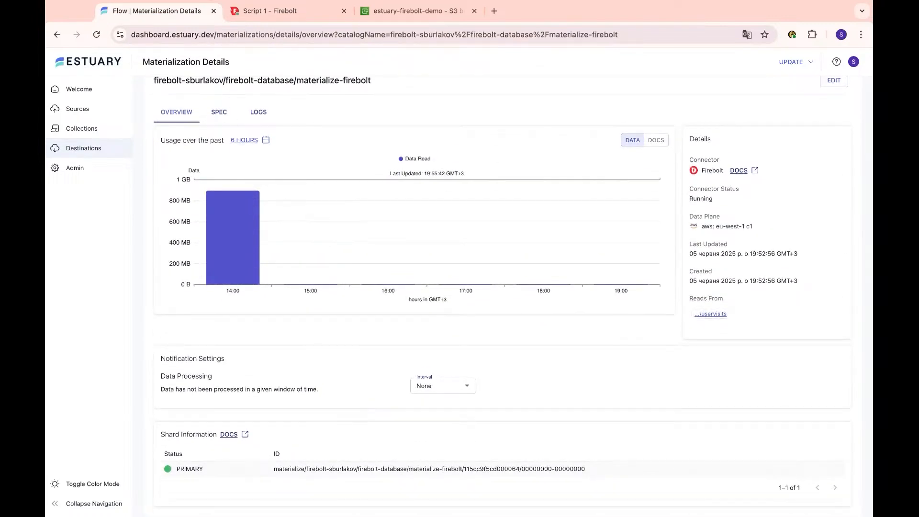
click(271, 11)
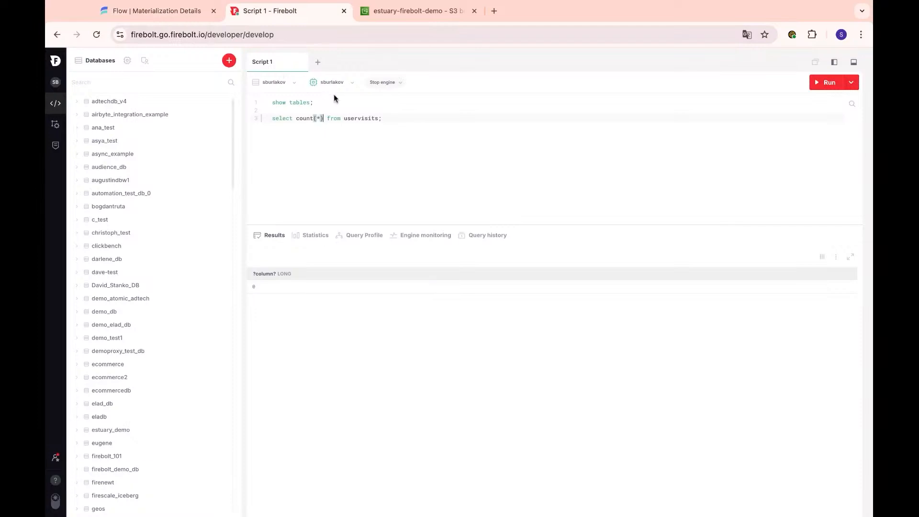
click(345, 118)
key(super+Return)
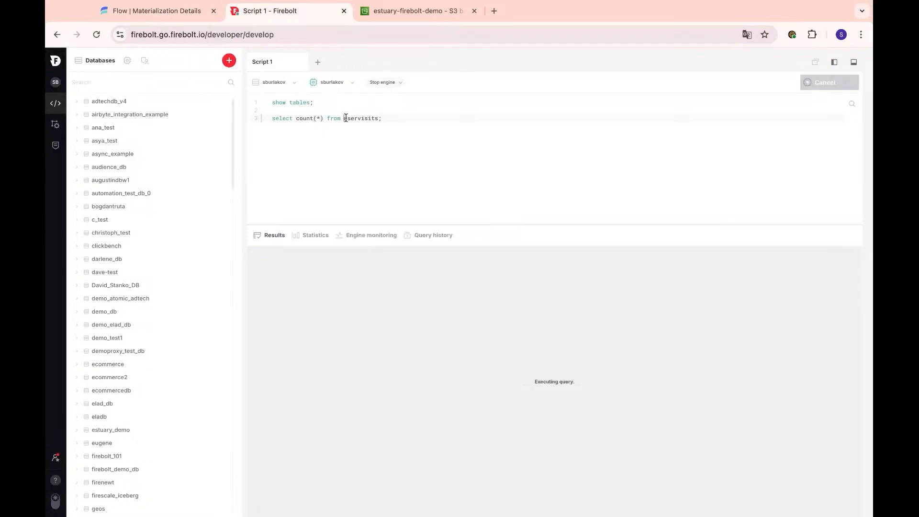
- Revert to select * from uservisits; and run it, browsing the populated visit rows
click(319, 119)
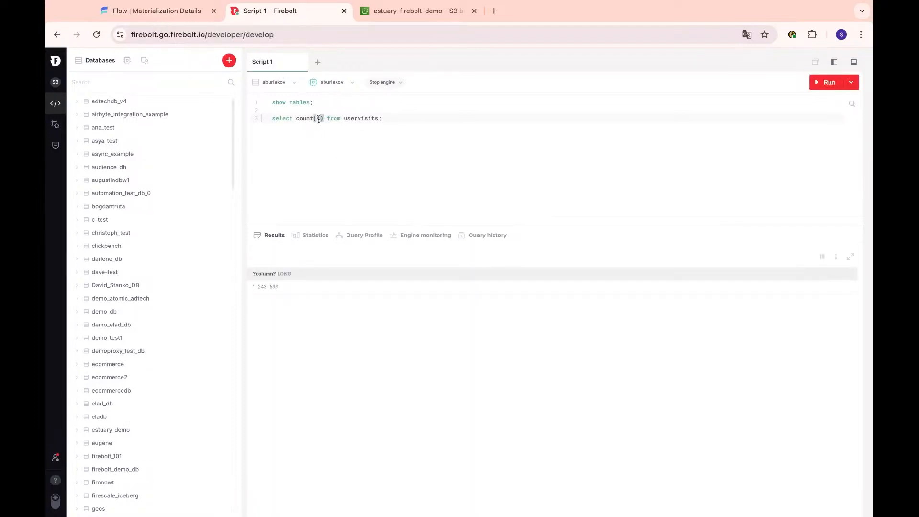
key(BackSpace)
key(BackSpace)
key(BackSpace)
key(BackSpace)
key(BackSpace)
key(BackSpace)
key(BackSpace)
key(super+Return)
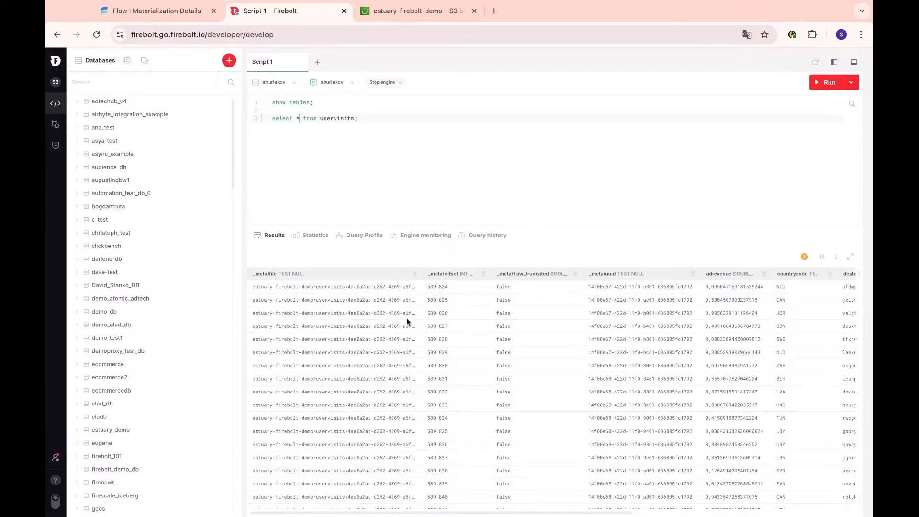
scroll(625, 313, right, 5)
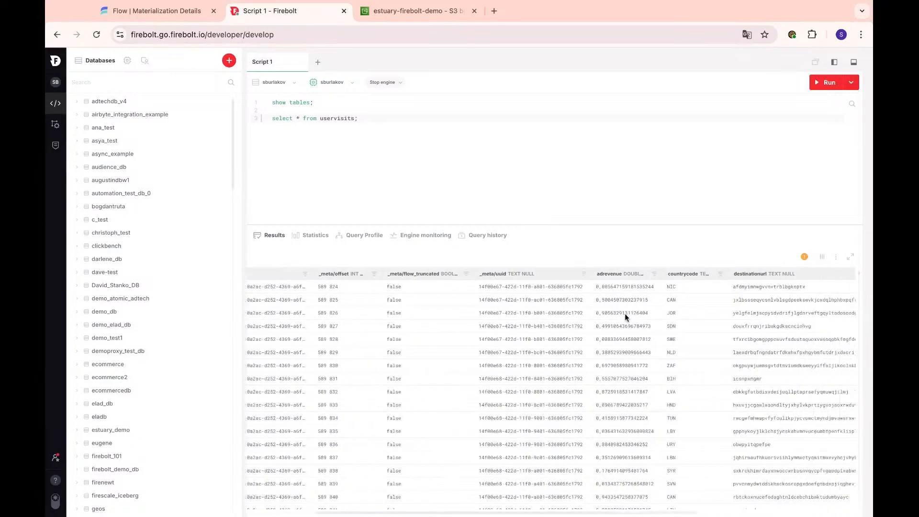
scroll(625, 314, right, 6)
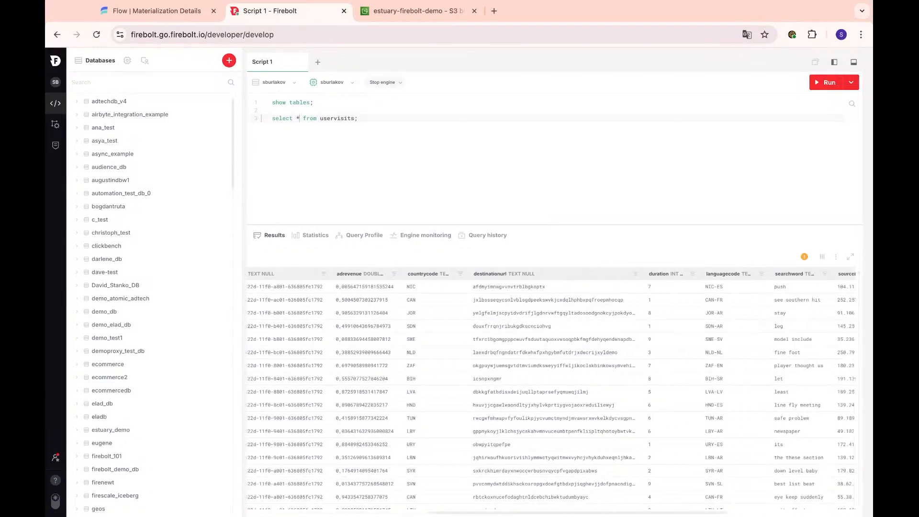
scroll(625, 314, right, 1)
scroll(550, 392, right, 9)
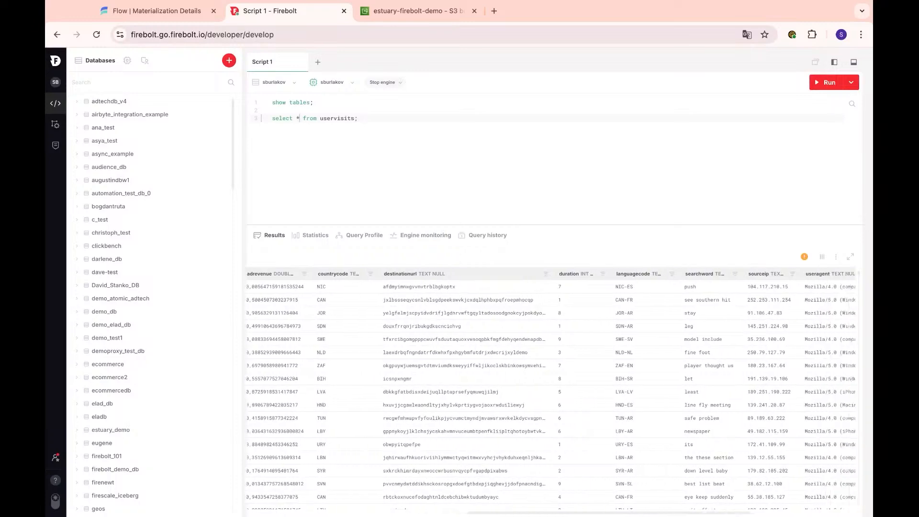
scroll(551, 392, left, 19)
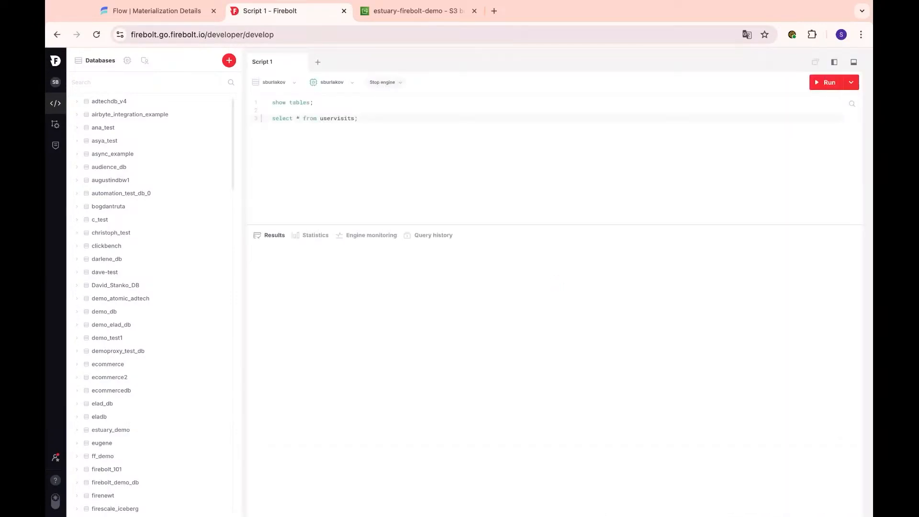
click(354, 119)
key(super+Return)
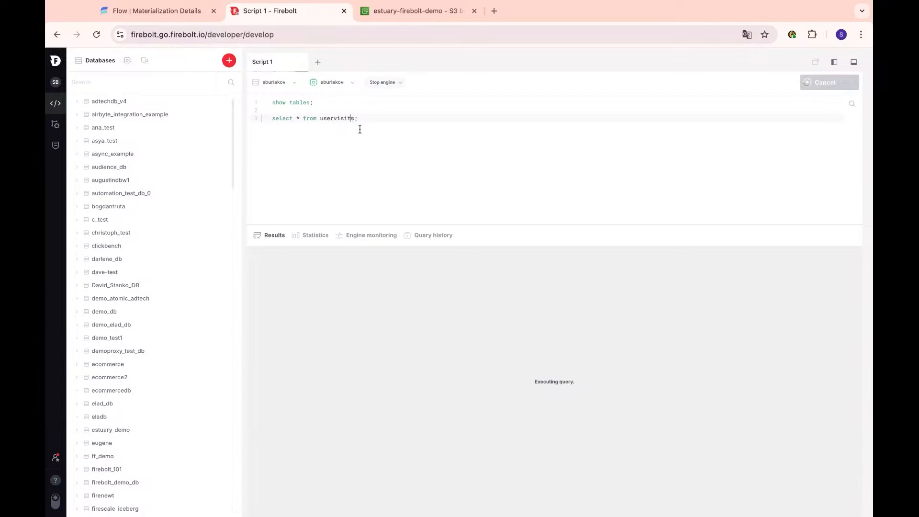